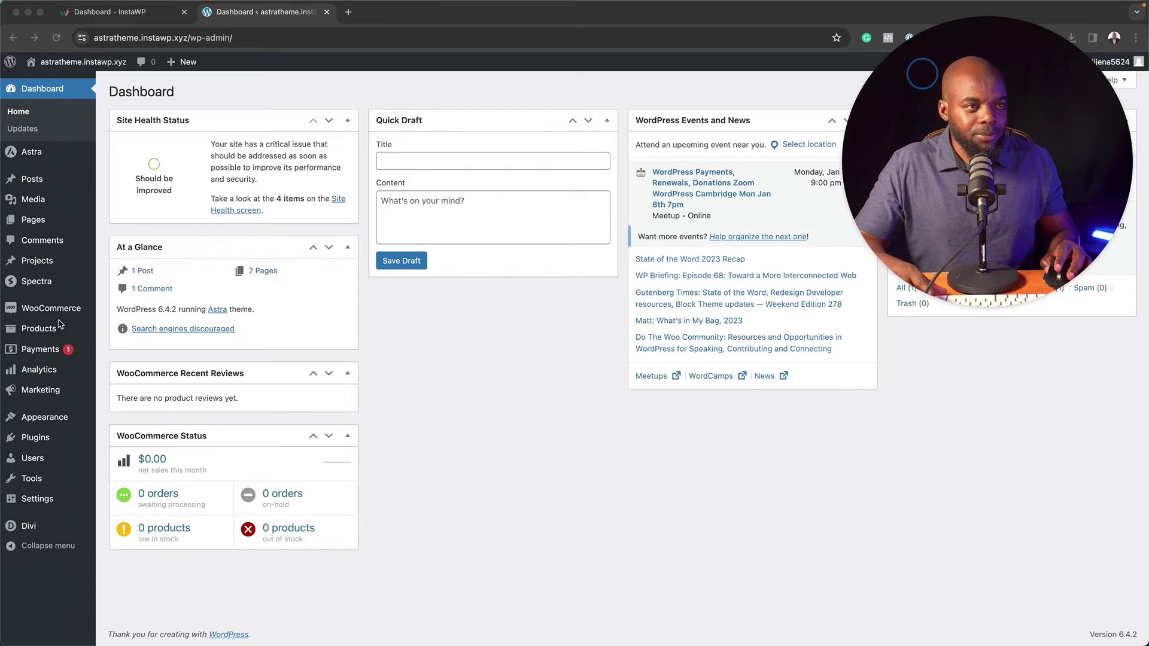
Create a new page titled 'My Test Page' and switch it to the default block editor
mouse_move(52, 221)
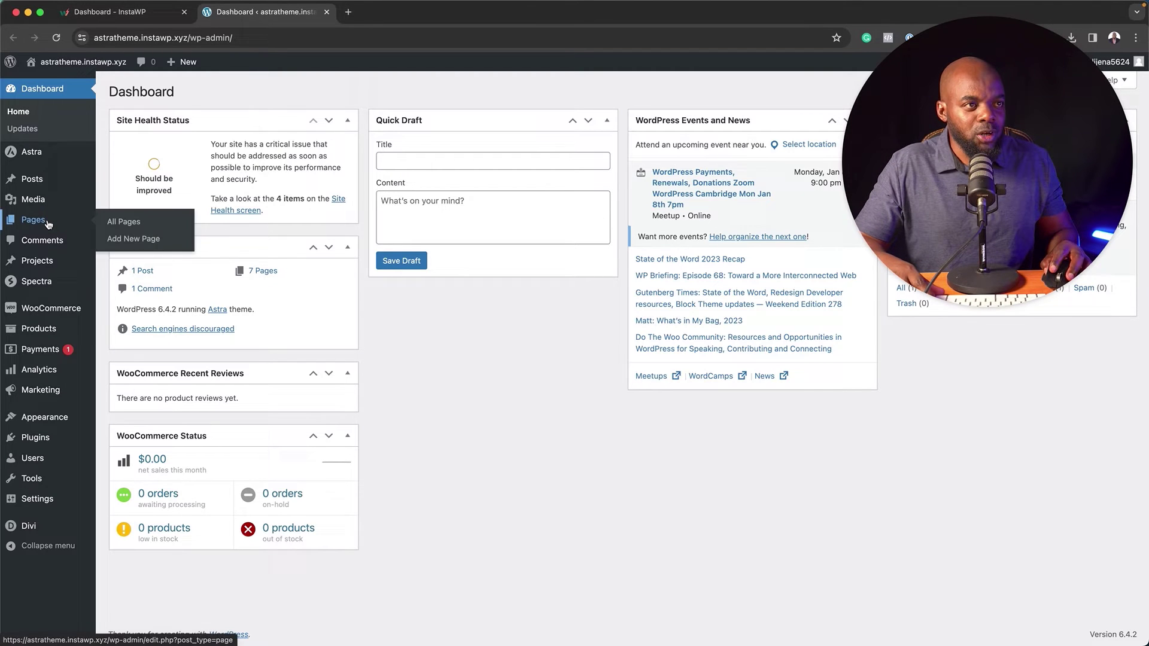
left_click(133, 240)
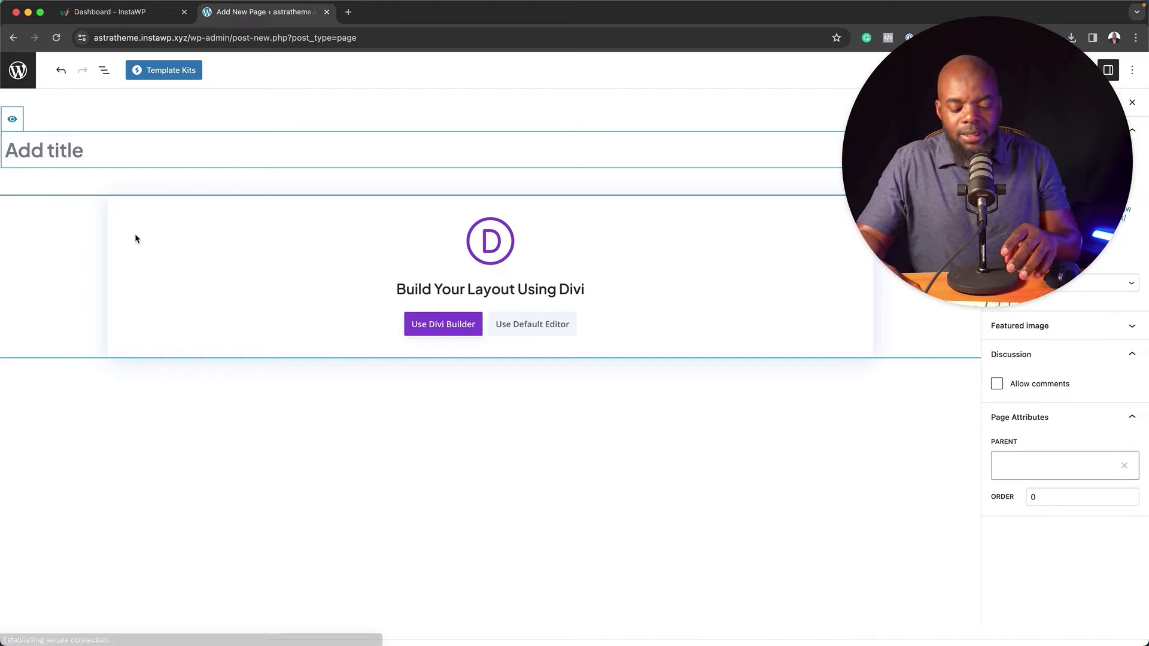
type("My Test Page")
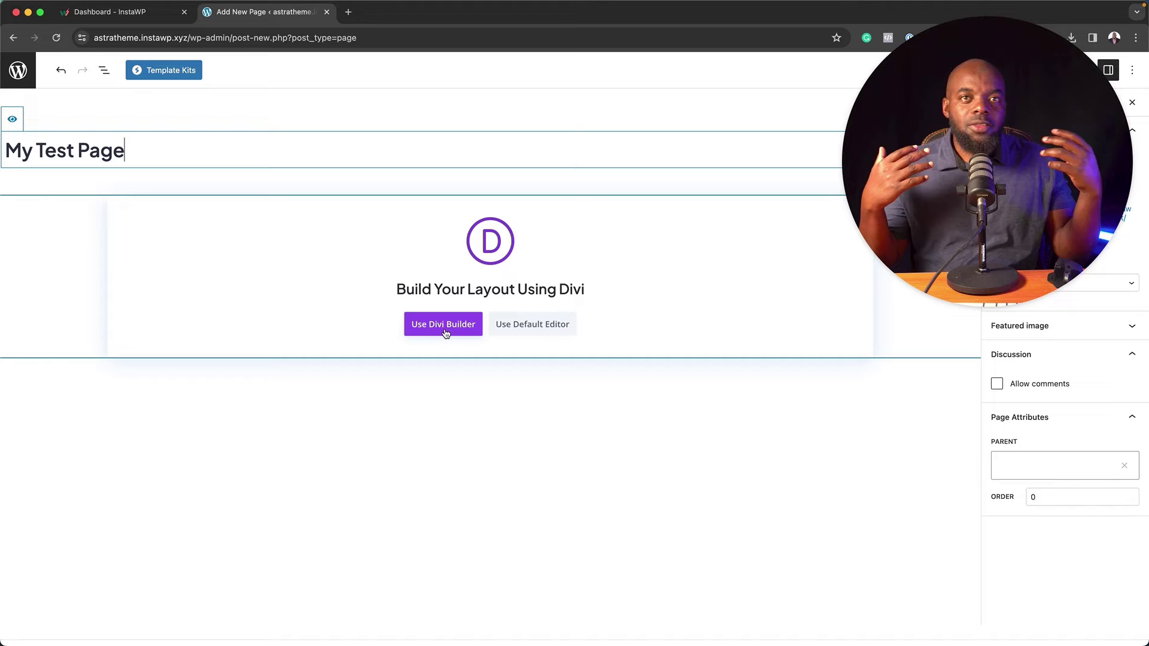
left_click(541, 325)
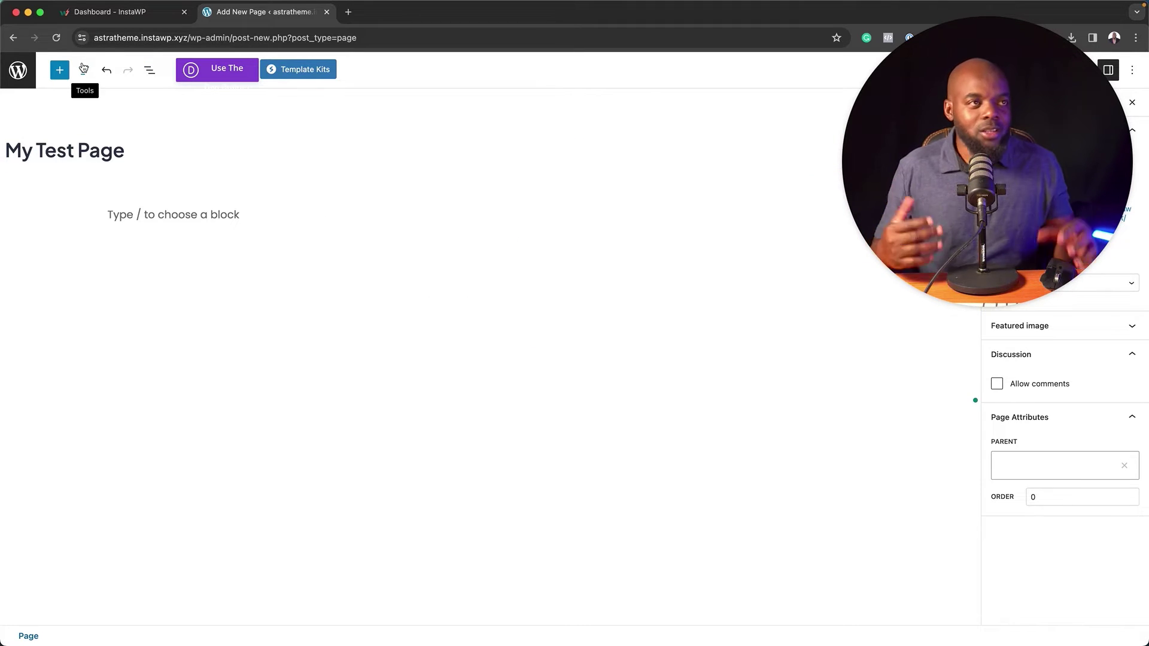
Insert a two-column Spectra Container and search 'spec' for a block in its first column
left_click(59, 73)
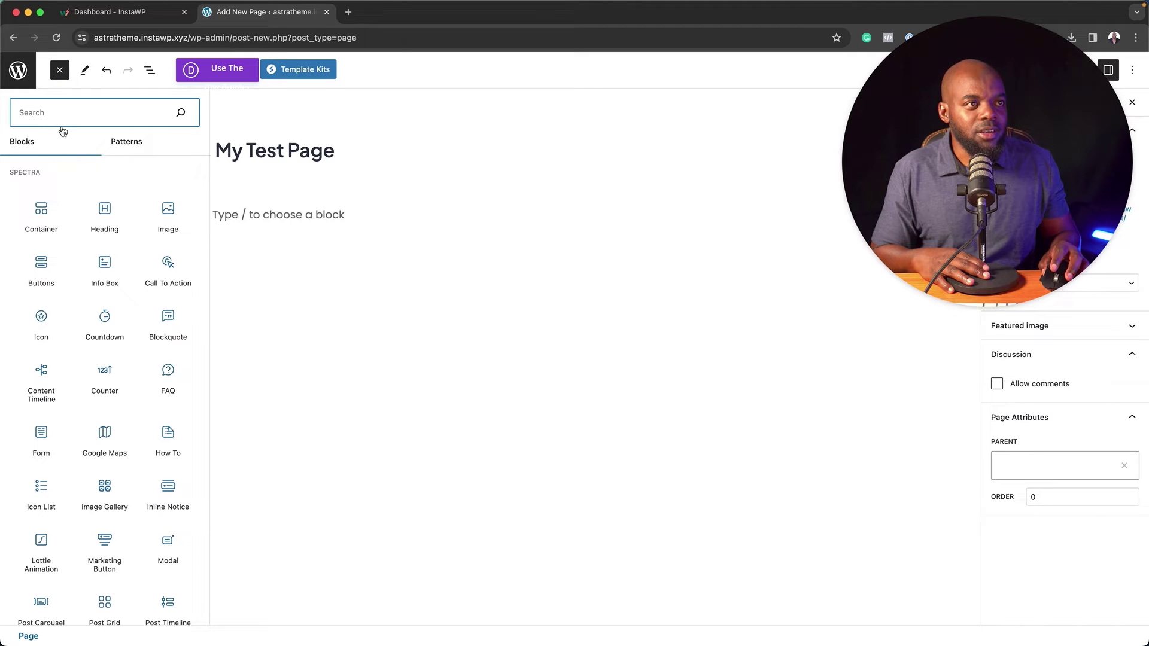
left_click(47, 211)
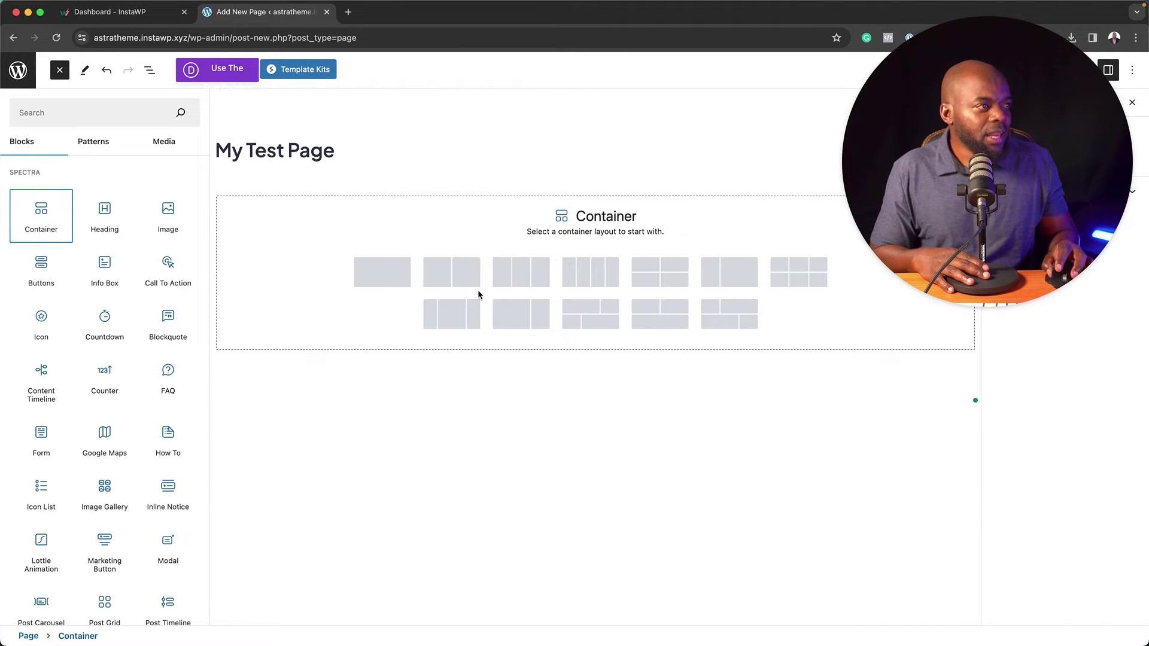
key("Escape")
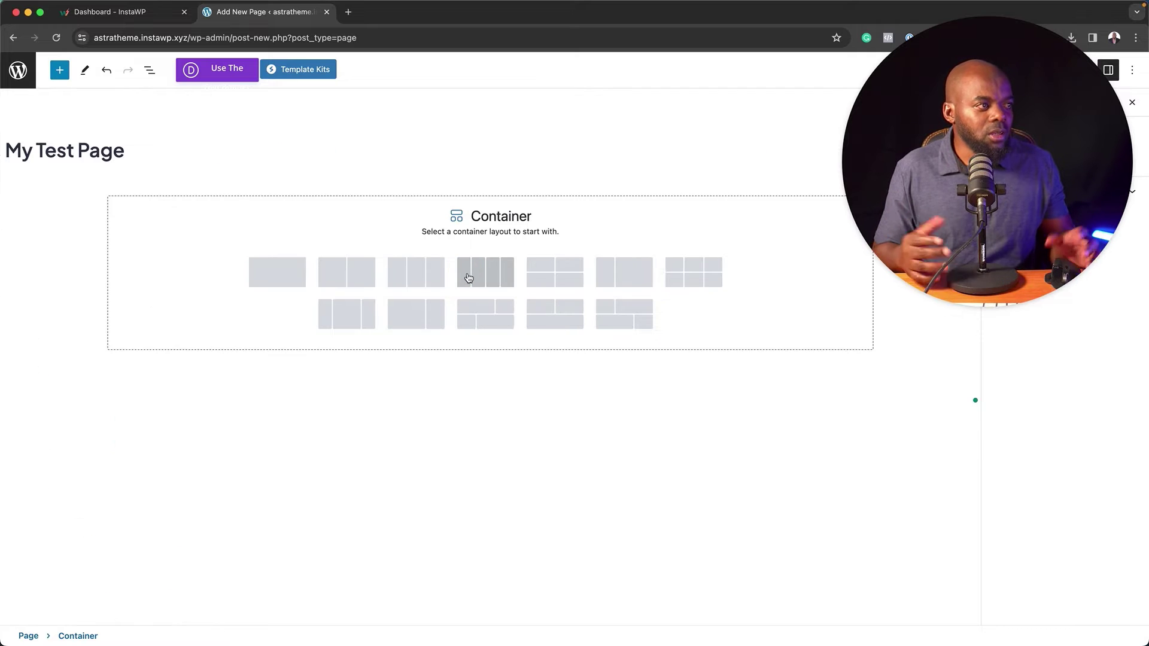
left_click(361, 270)
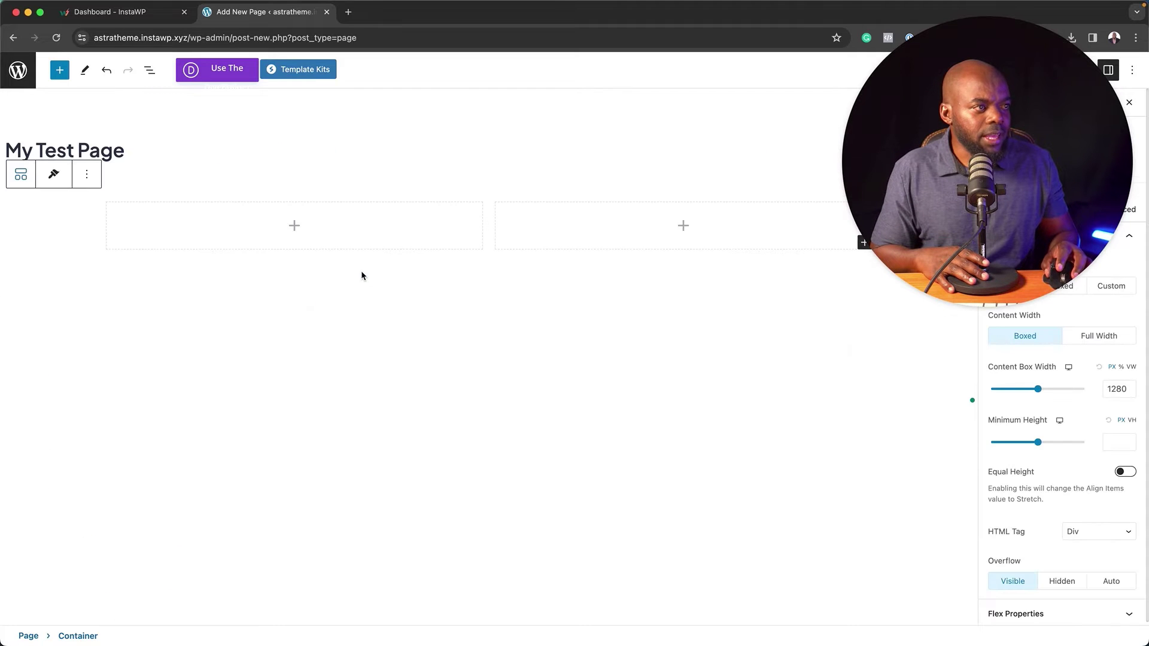
left_click(295, 226)
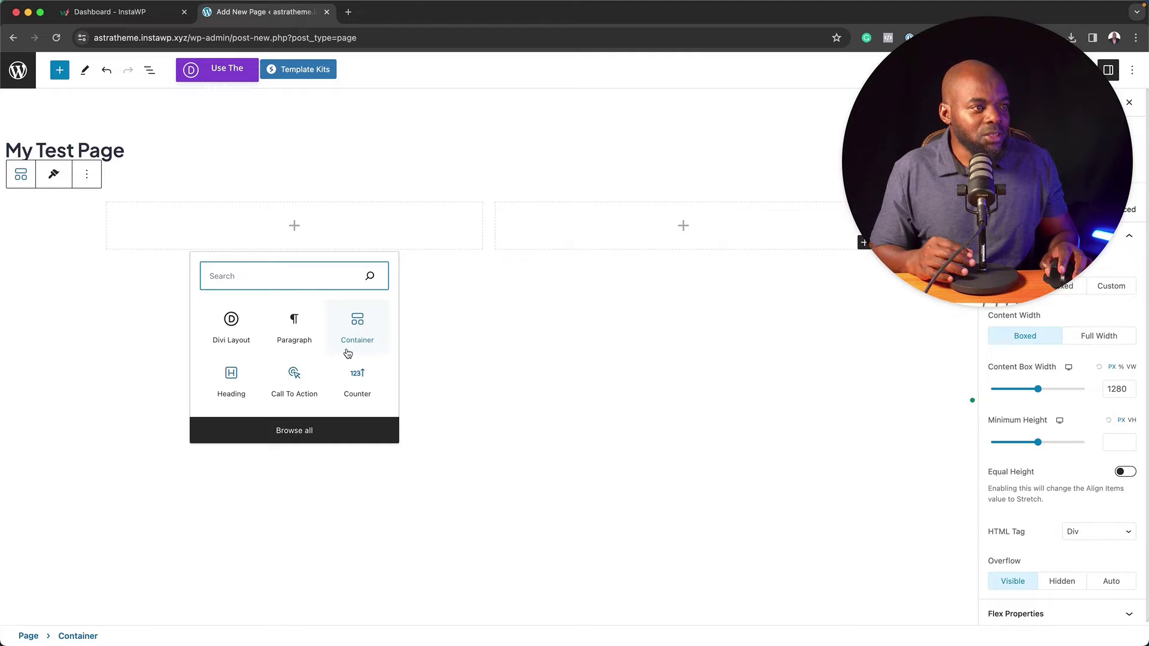
type("s")
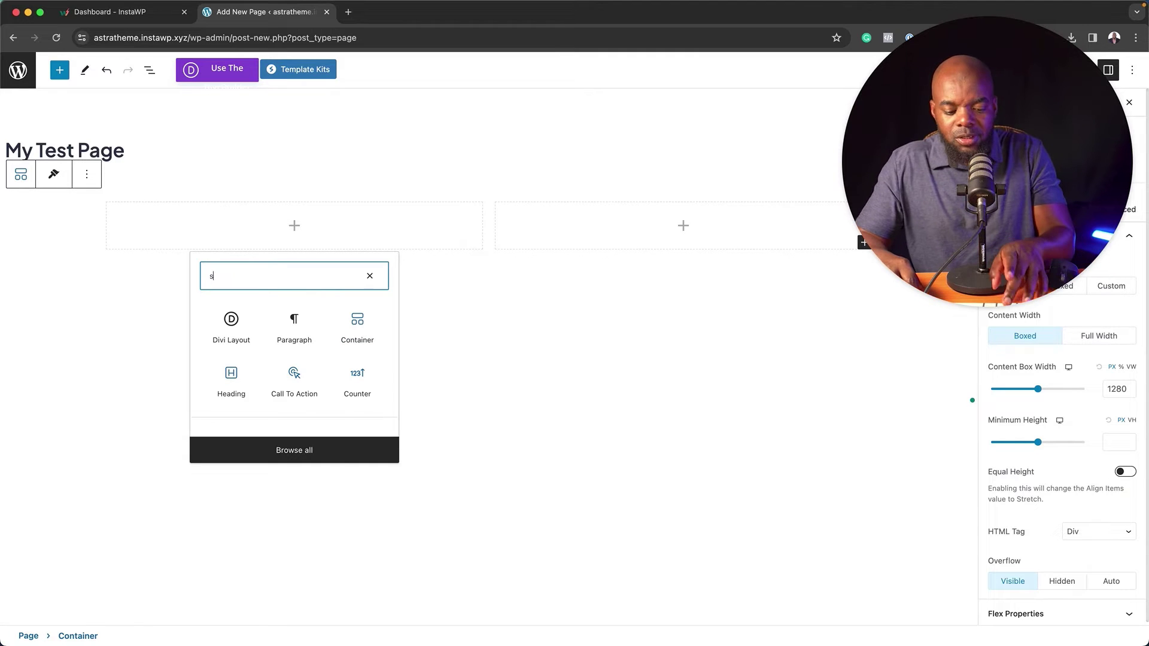
type("pec")
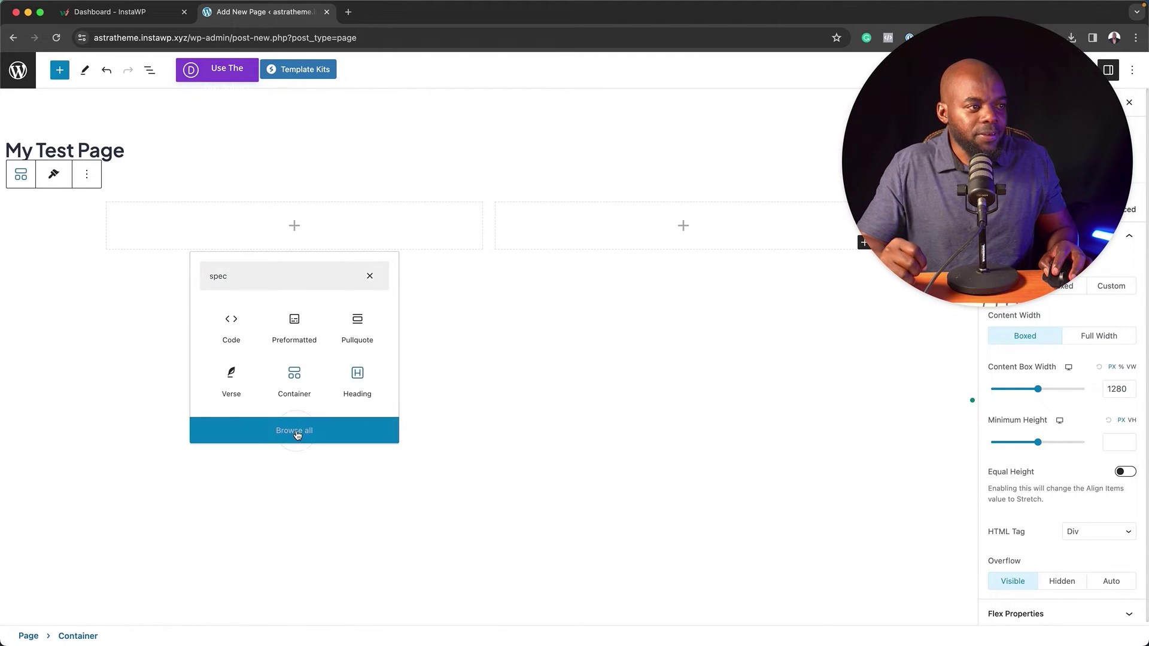
Place a Spectra Countdown block in the container's left column, then deselect it
left_click(295, 431)
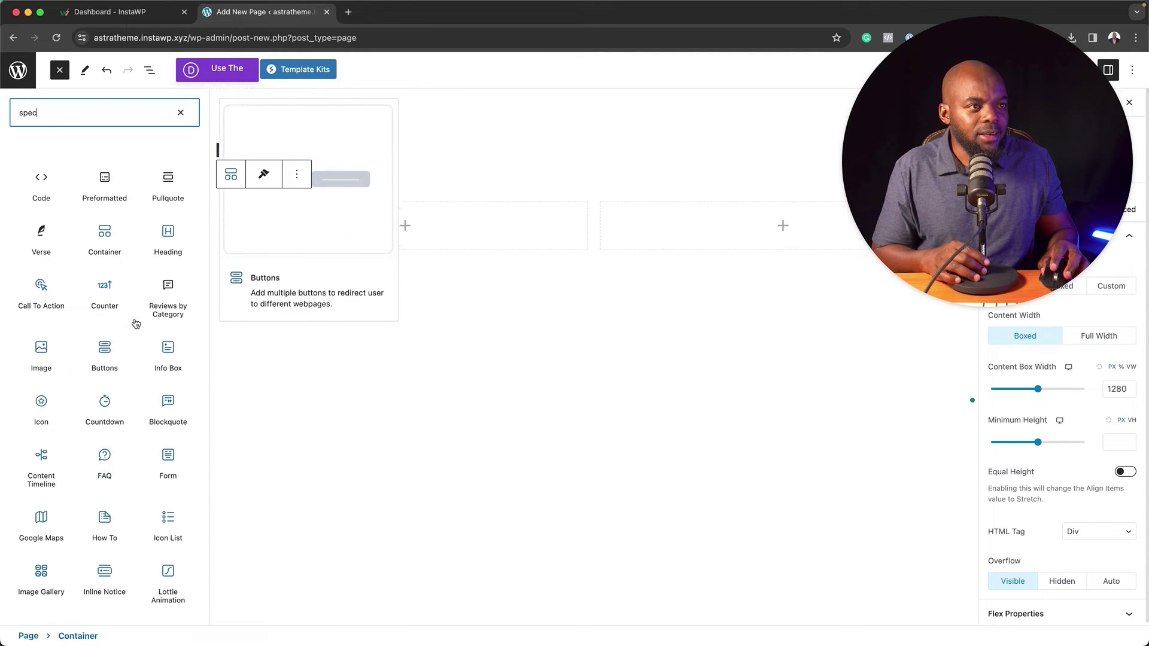
left_click(105, 404)
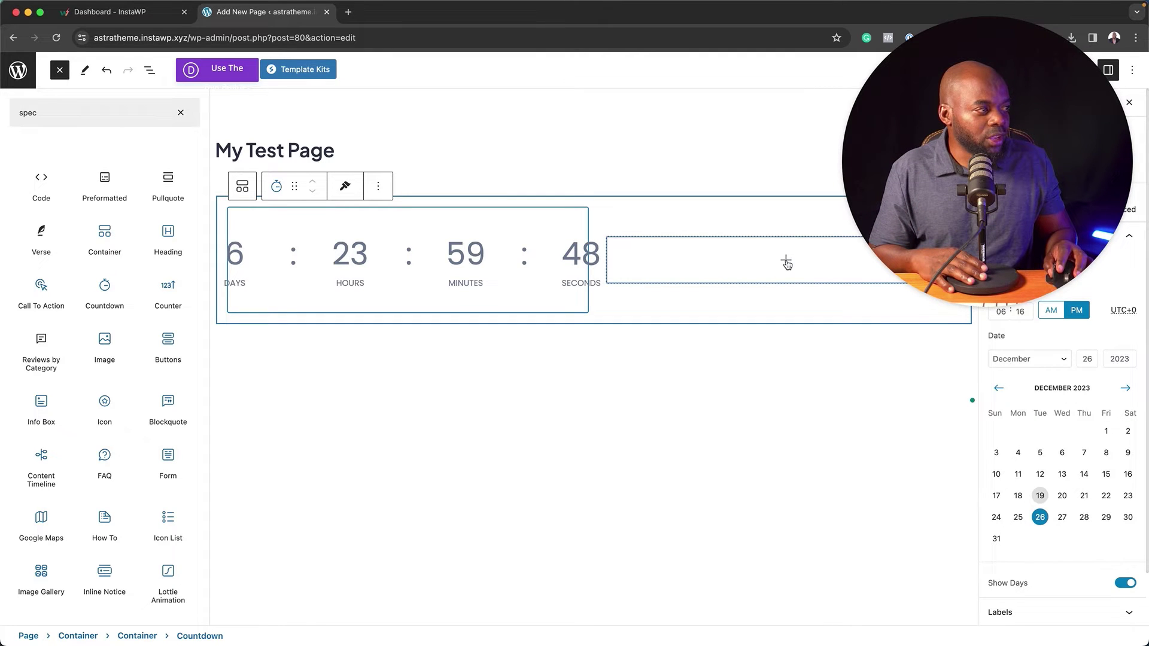
left_click(465, 383)
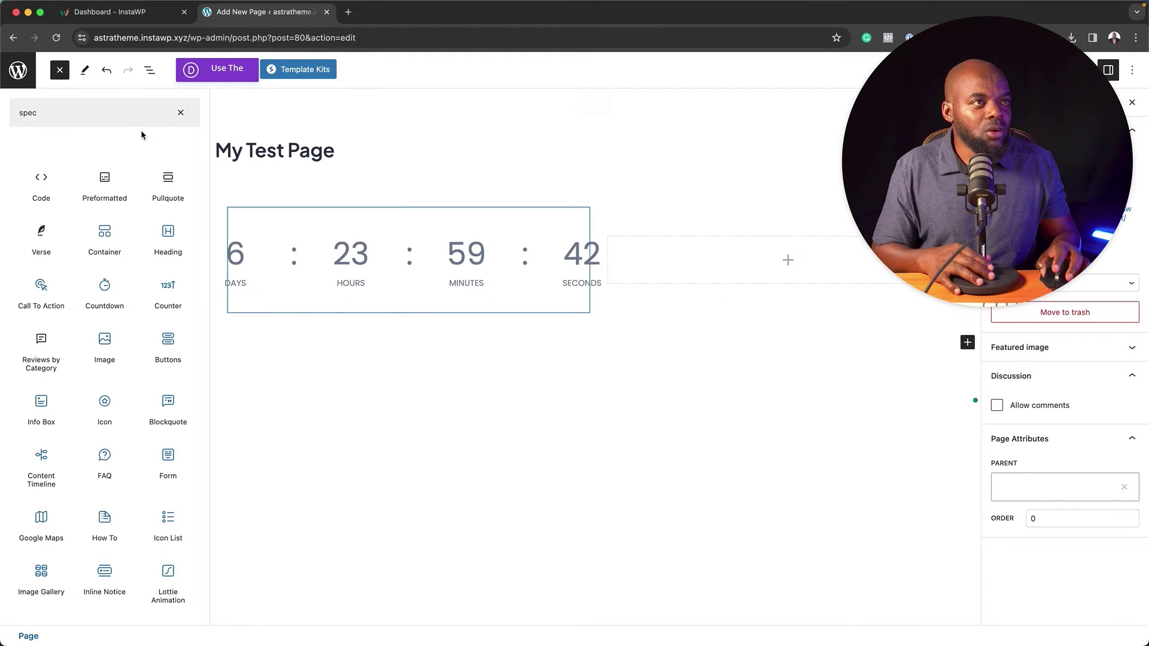
Insert a Divi Layout block below the countdown, found by searching 'divi', and choose Build New Layout
left_click(181, 113)
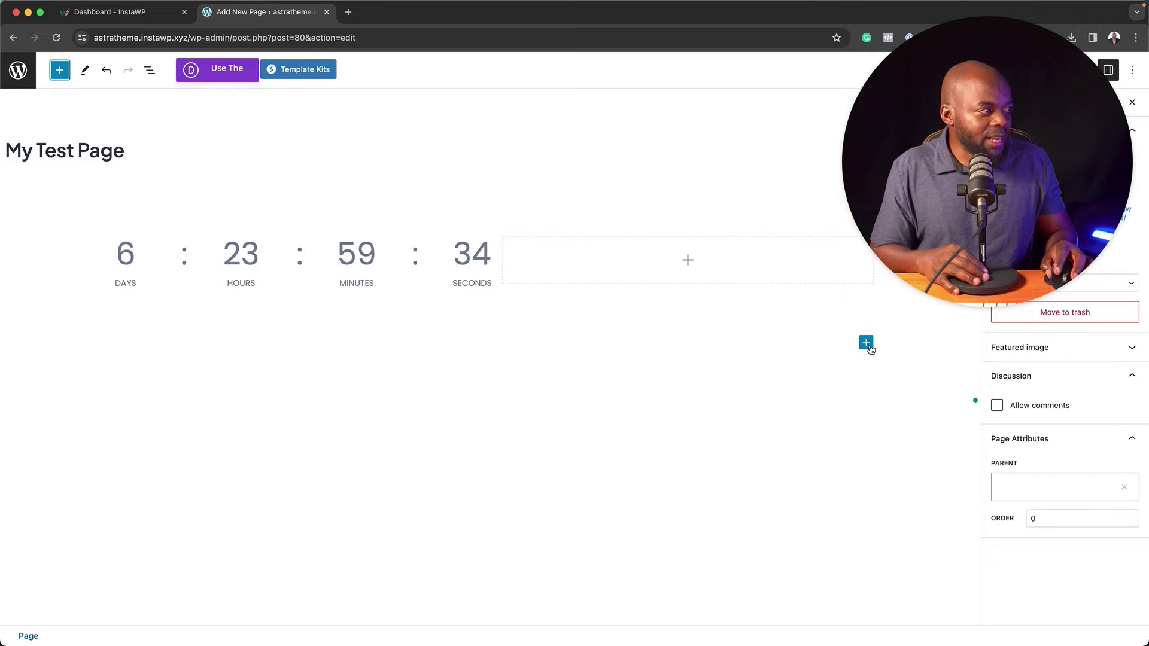
left_click(60, 70)
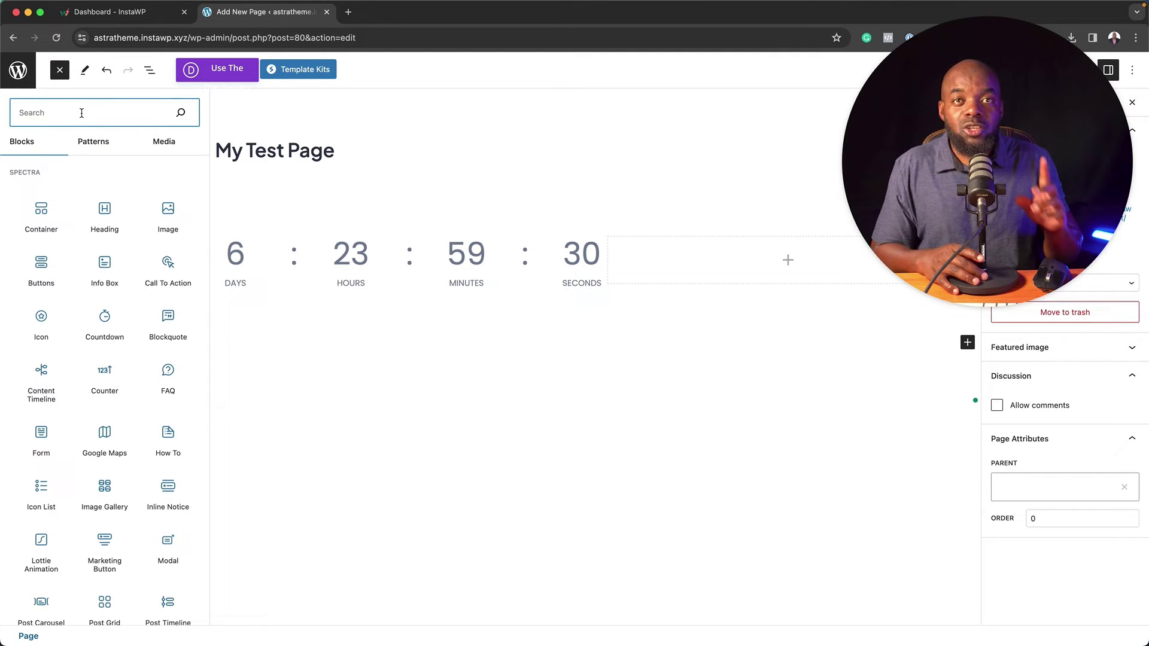
type("divi")
left_click(42, 176)
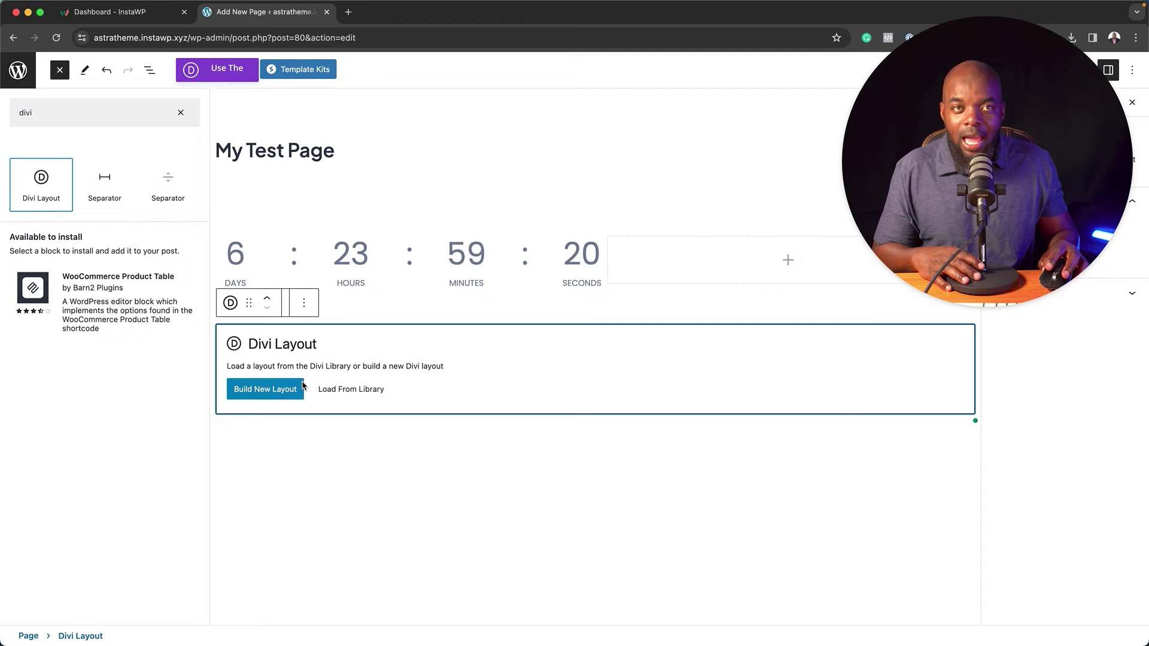
left_click(278, 394)
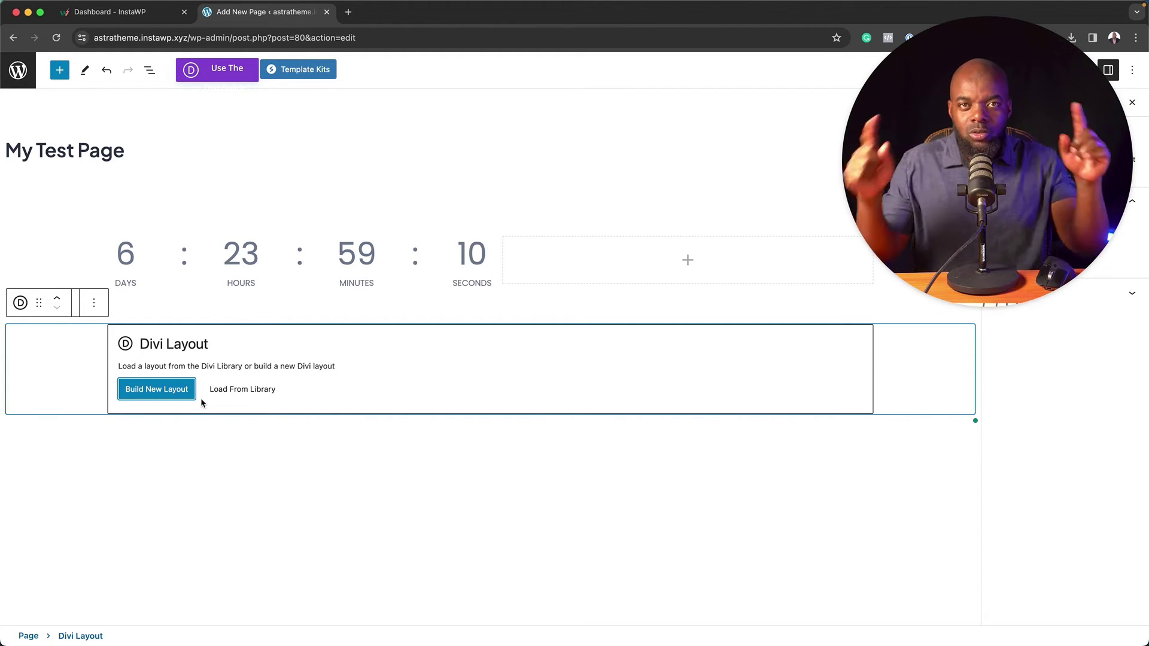
Choose Start Building under Build From Scratch to launch the Divi Builder for the layout
left_click(168, 390)
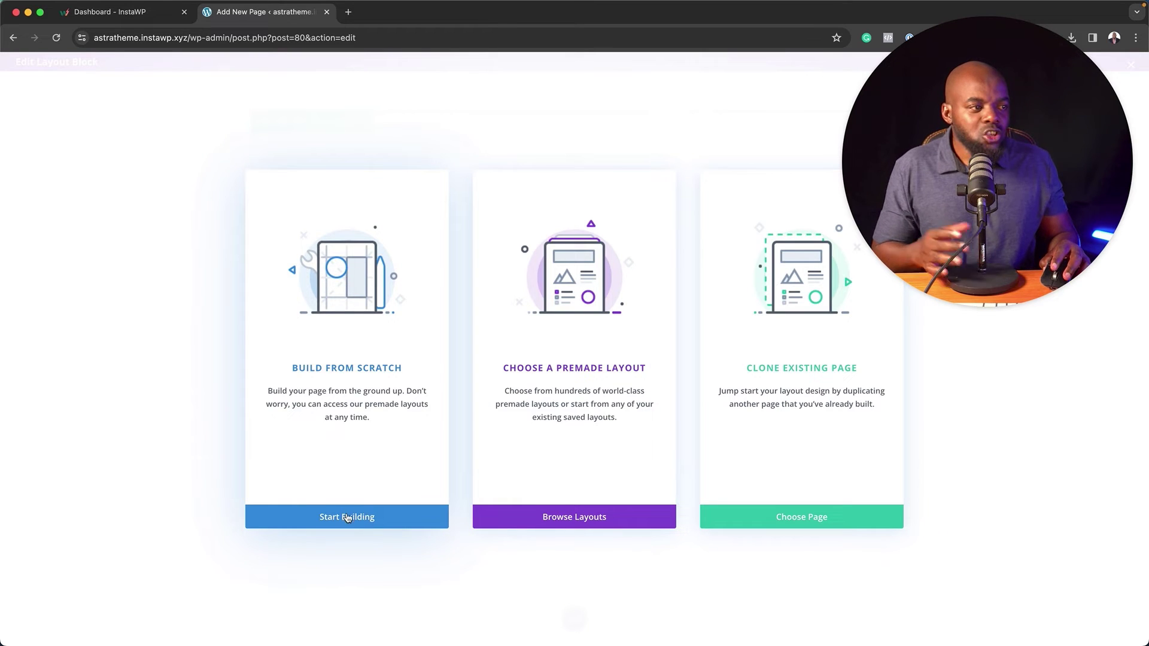
Start from scratch with a three-column row and add a Blurb module to the first column
left_click(365, 368)
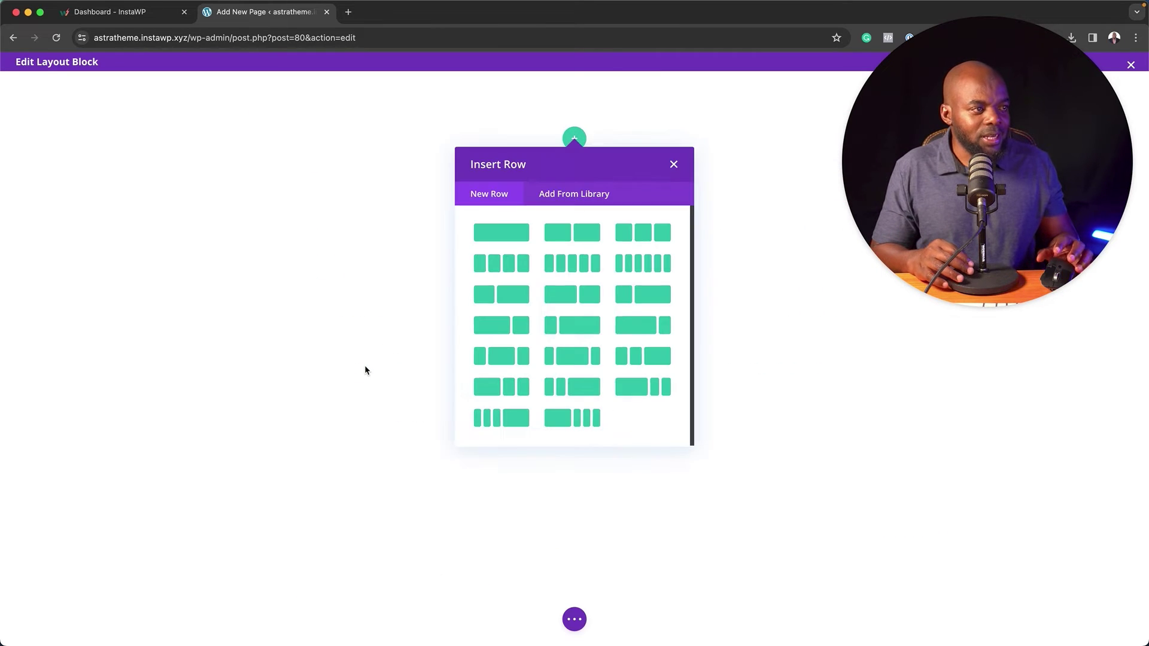
left_click(646, 235)
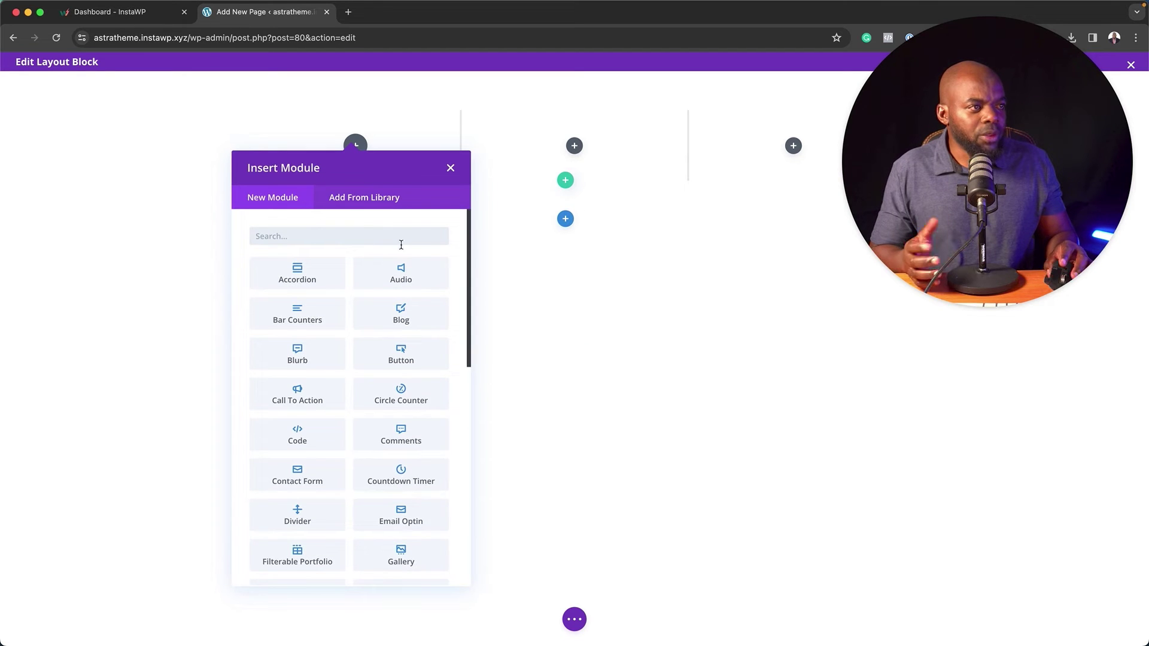
left_click(390, 236)
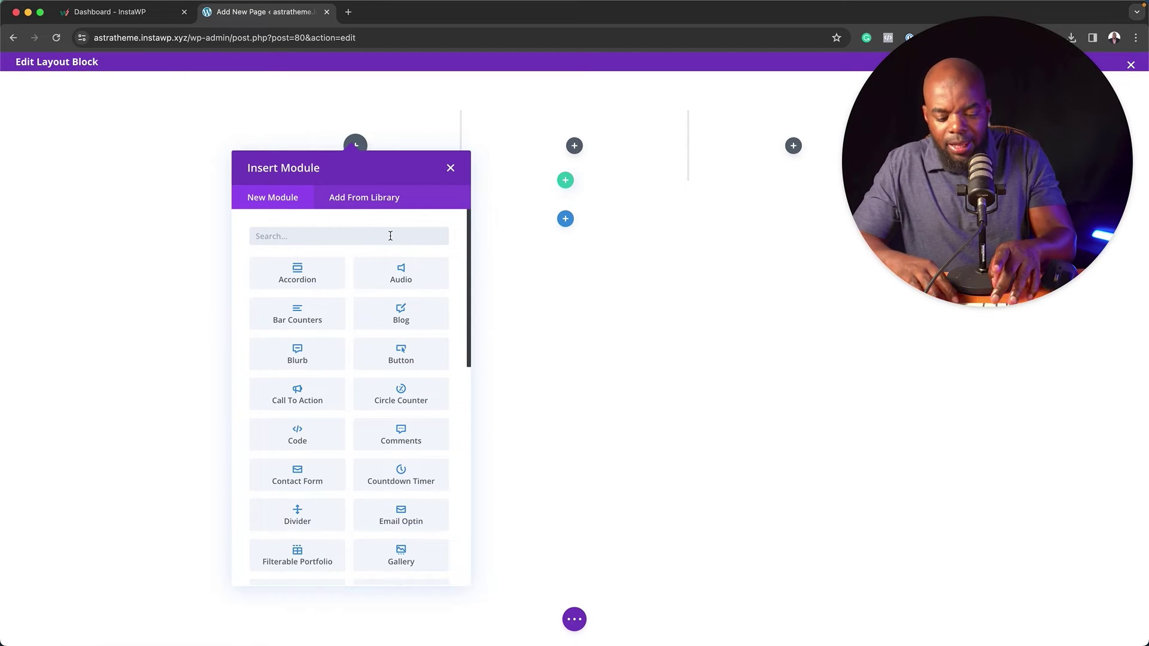
type("blur")
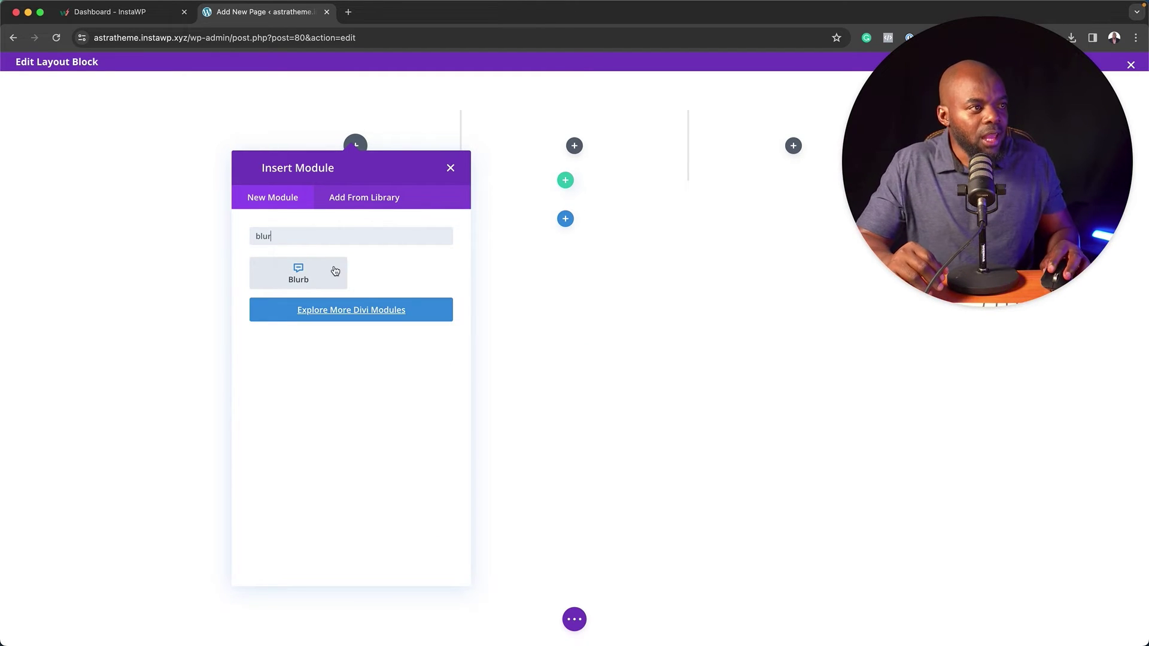
left_click(335, 271)
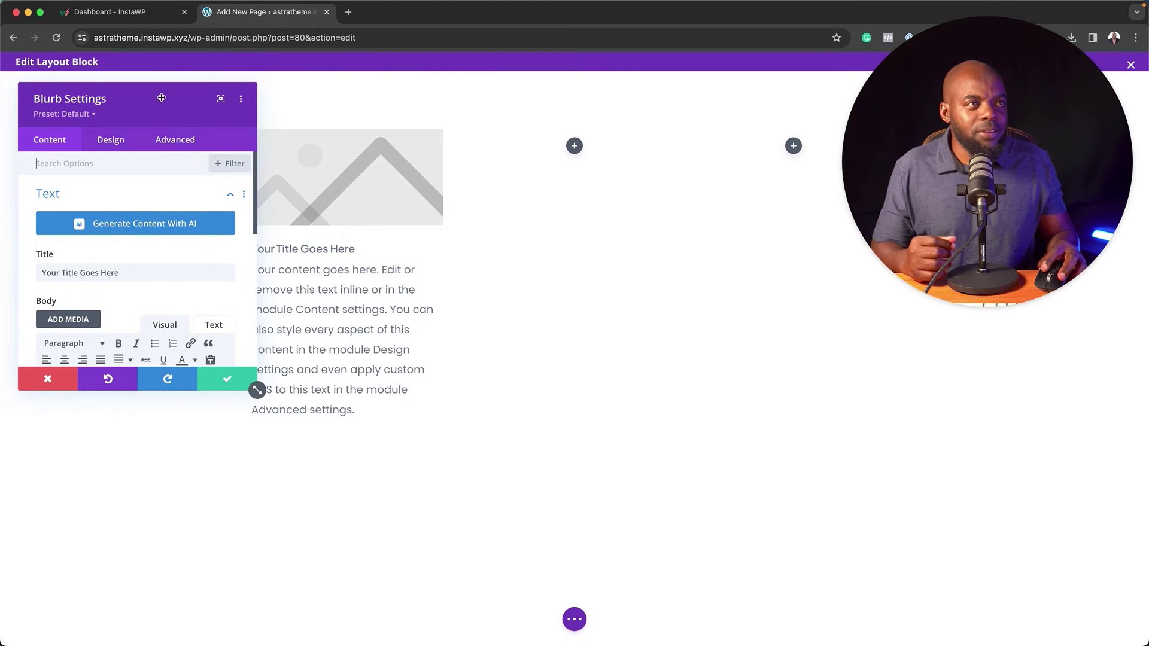
Set the blurb image to the dark shoe photo and centre-align its text
left_click_drag(158, 103, 146, 266)
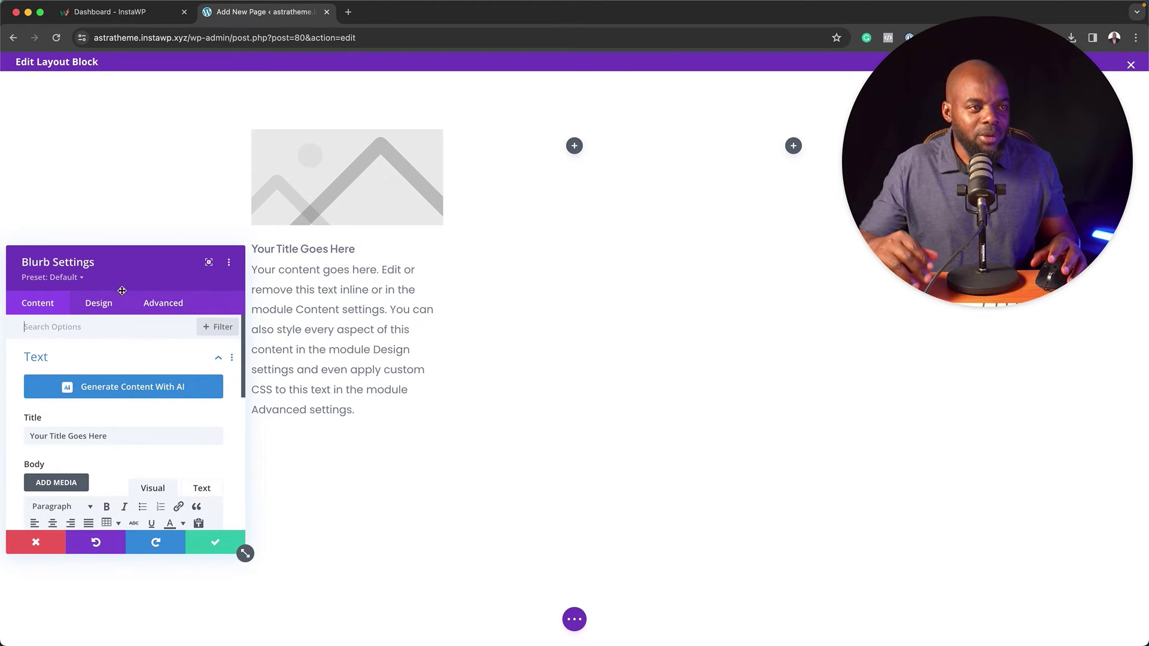
scroll(154, 478, "down", 10)
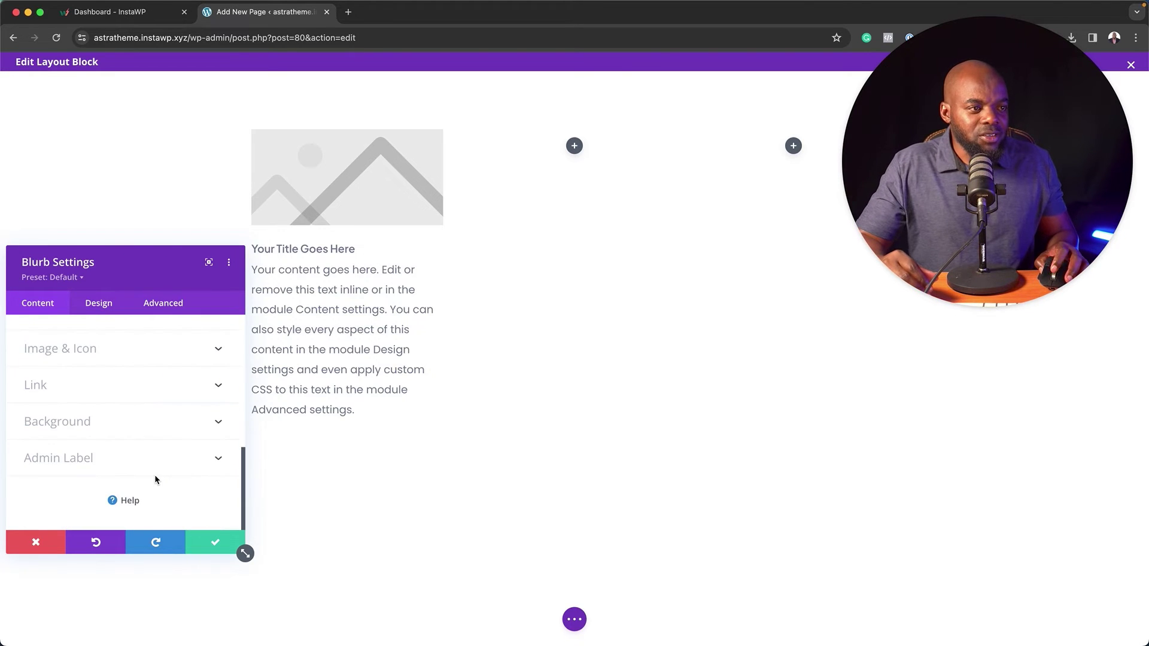
scroll(122, 395, "up", 1)
left_click(120, 390)
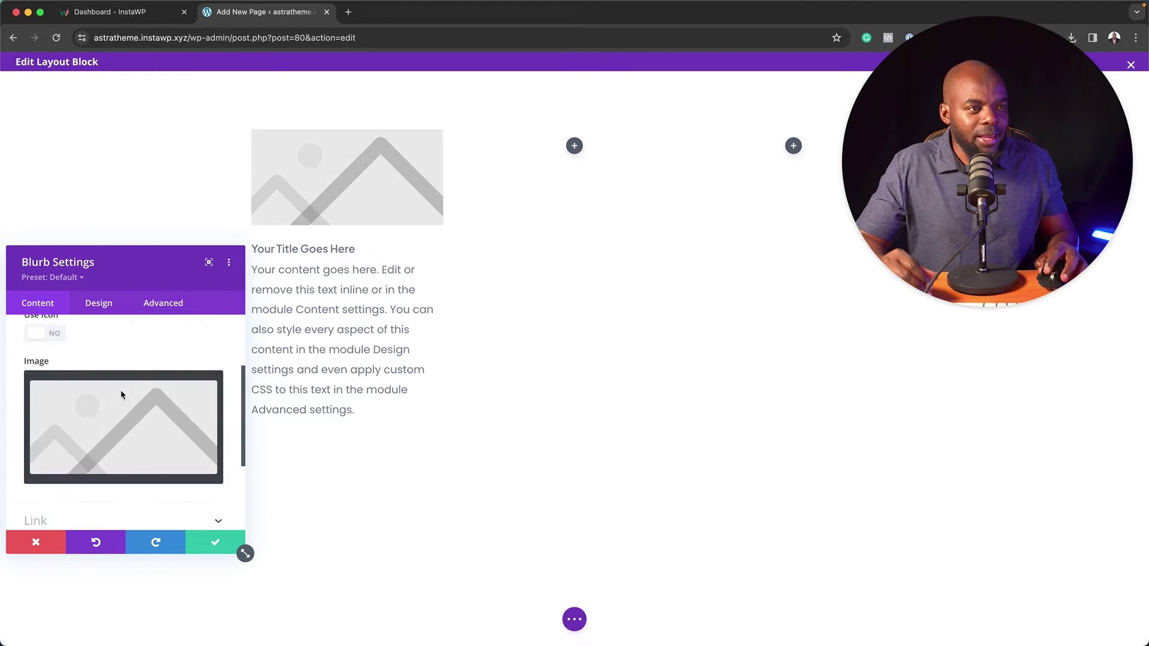
left_click(115, 462)
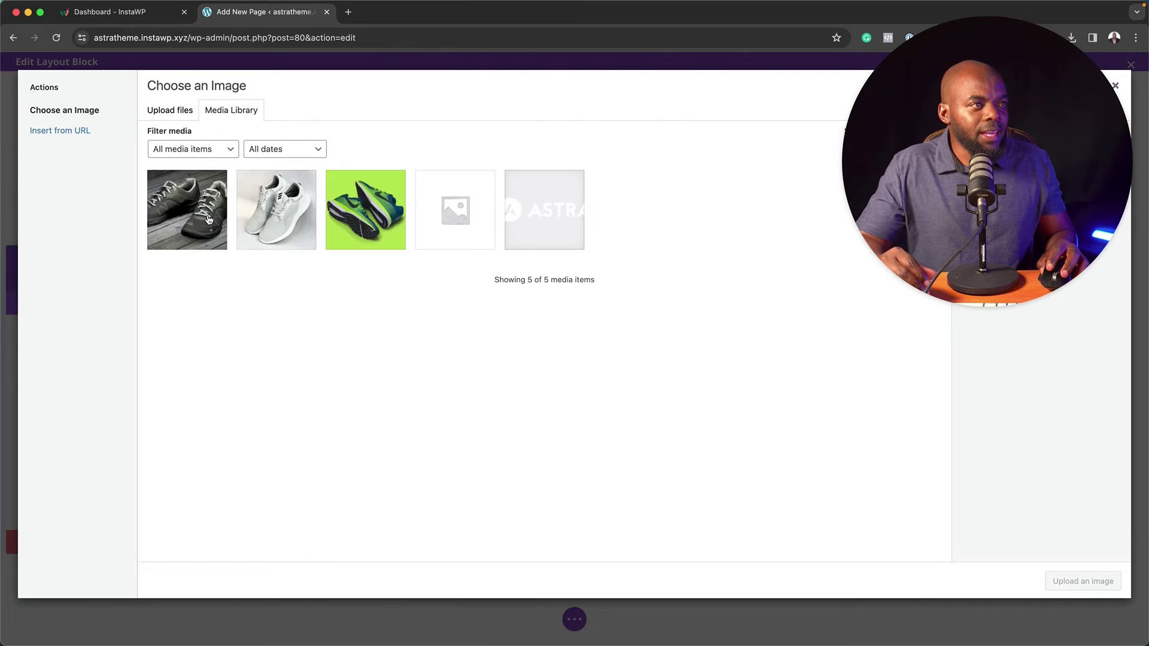
left_click(208, 220)
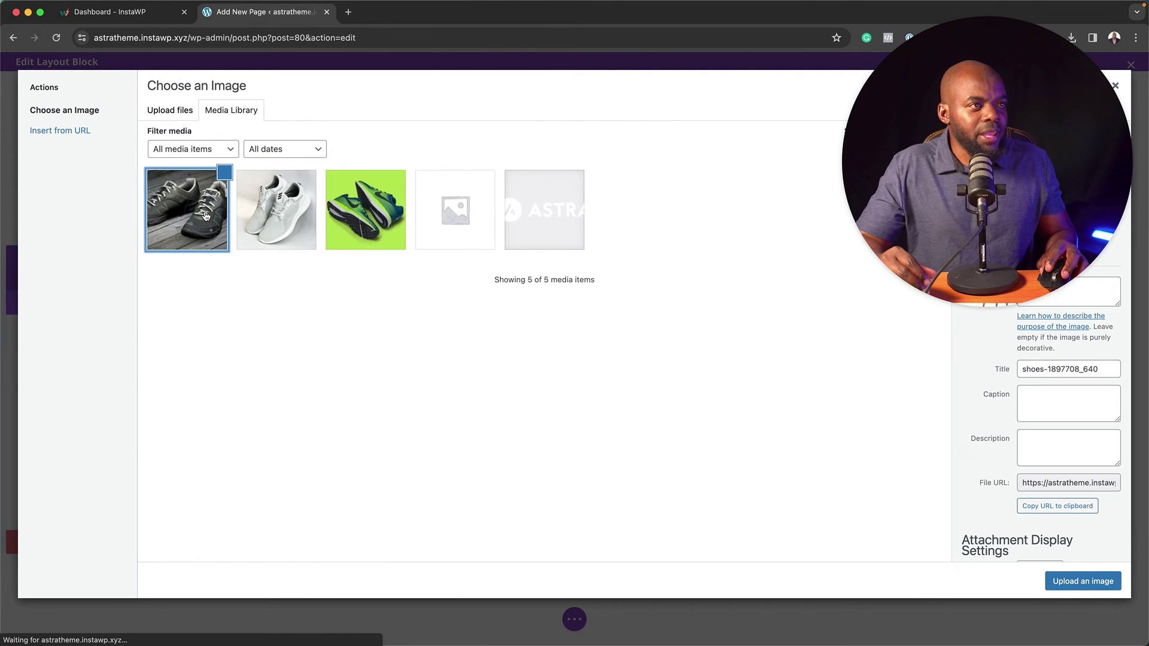
left_click(1081, 582)
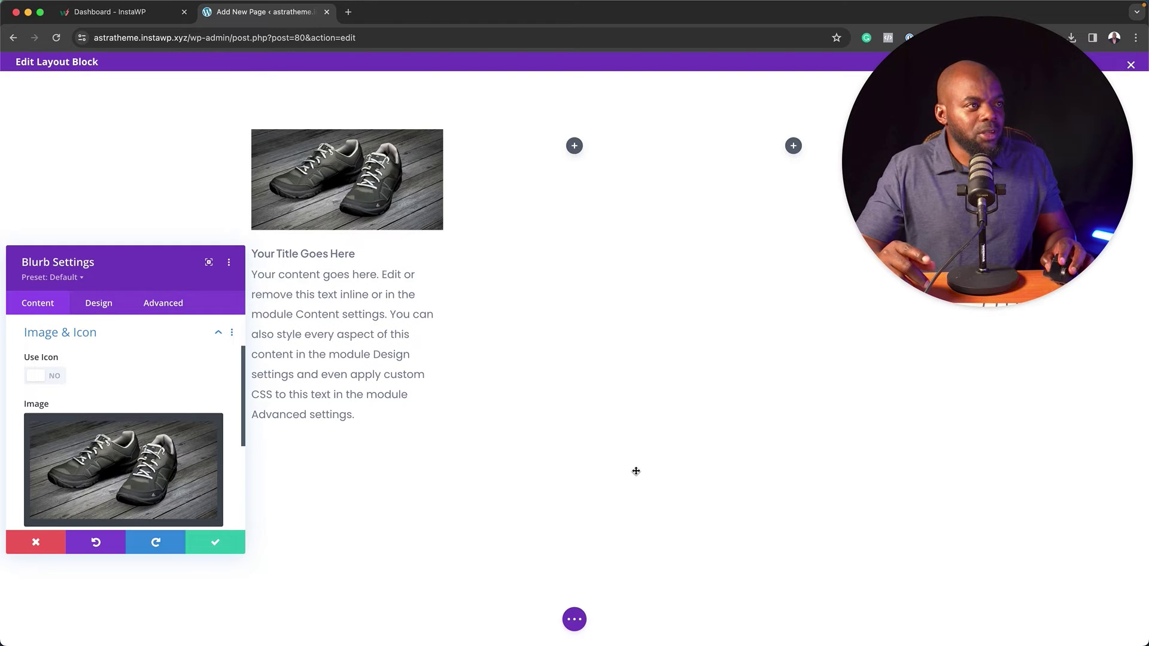
left_click(109, 304)
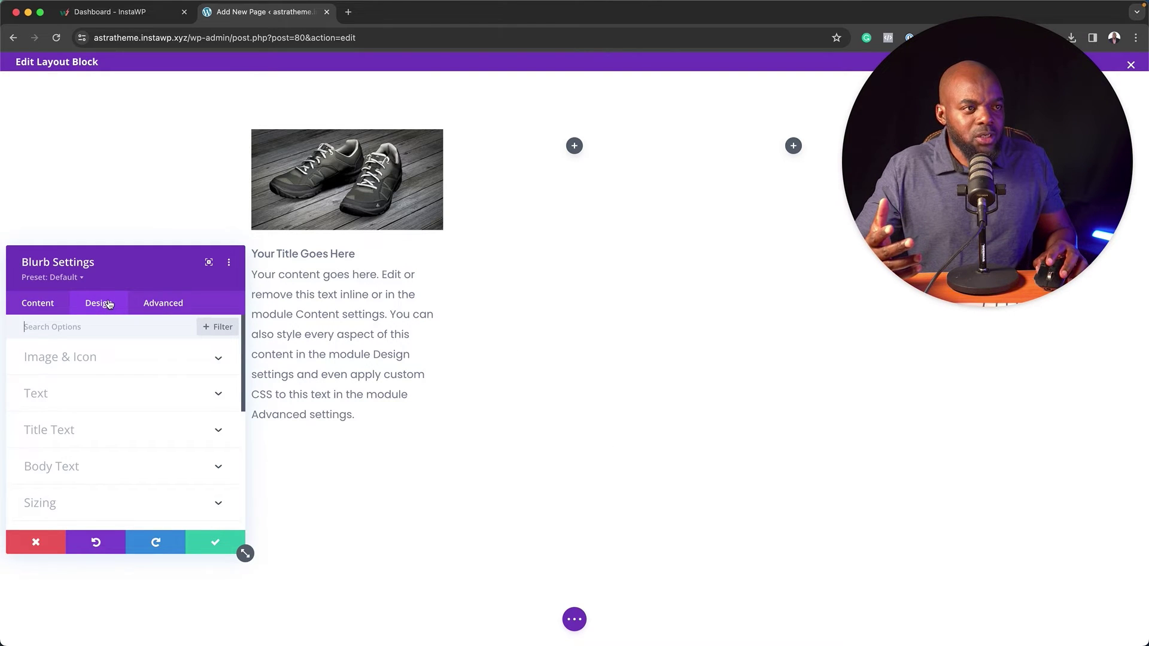
left_click(60, 393)
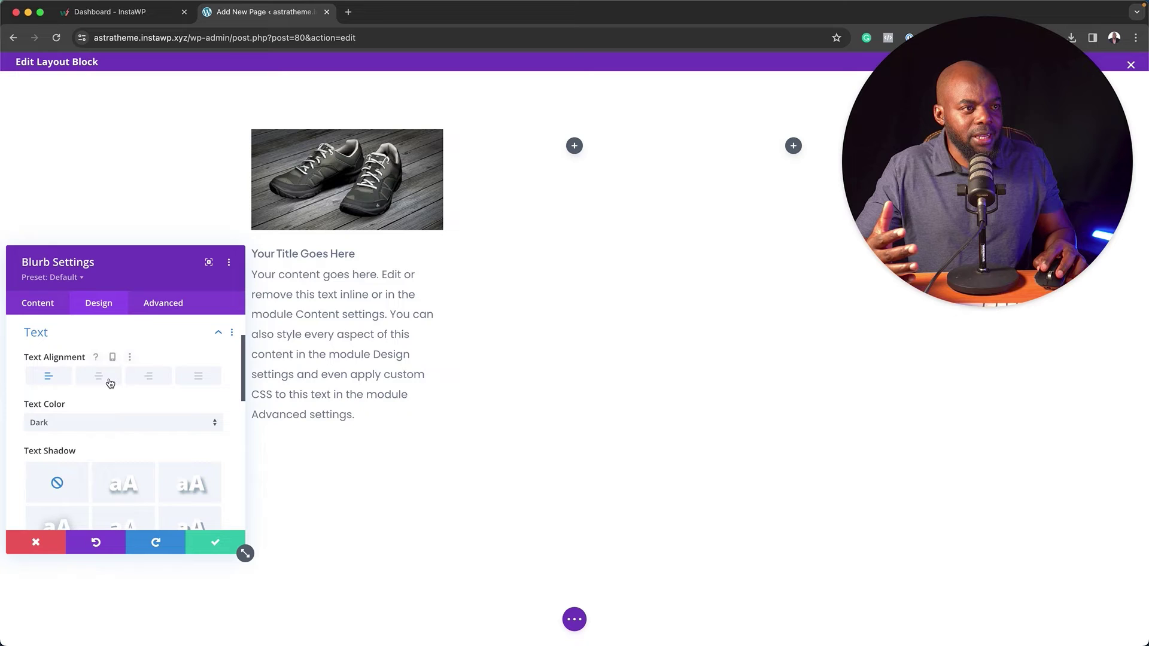
left_click(99, 377)
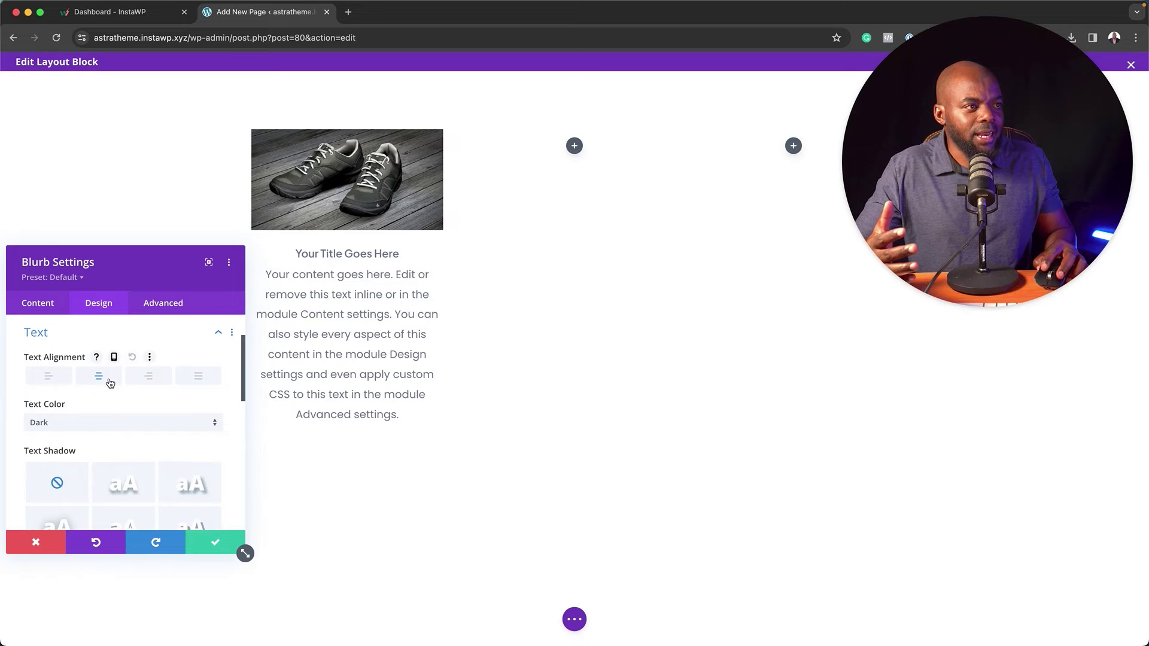
Delete the second half of the blurb body text, from 'You' to the end
left_click(46, 304)
left_click(82, 372)
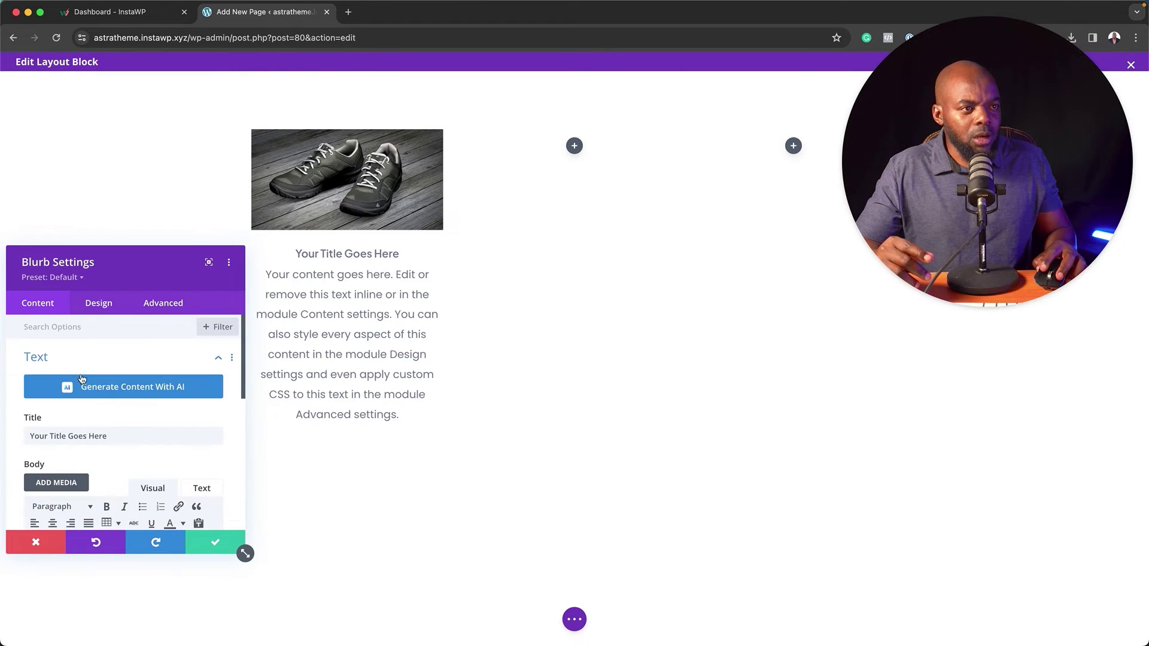
scroll(134, 449, "down", 8)
scroll(135, 452, "up", 4)
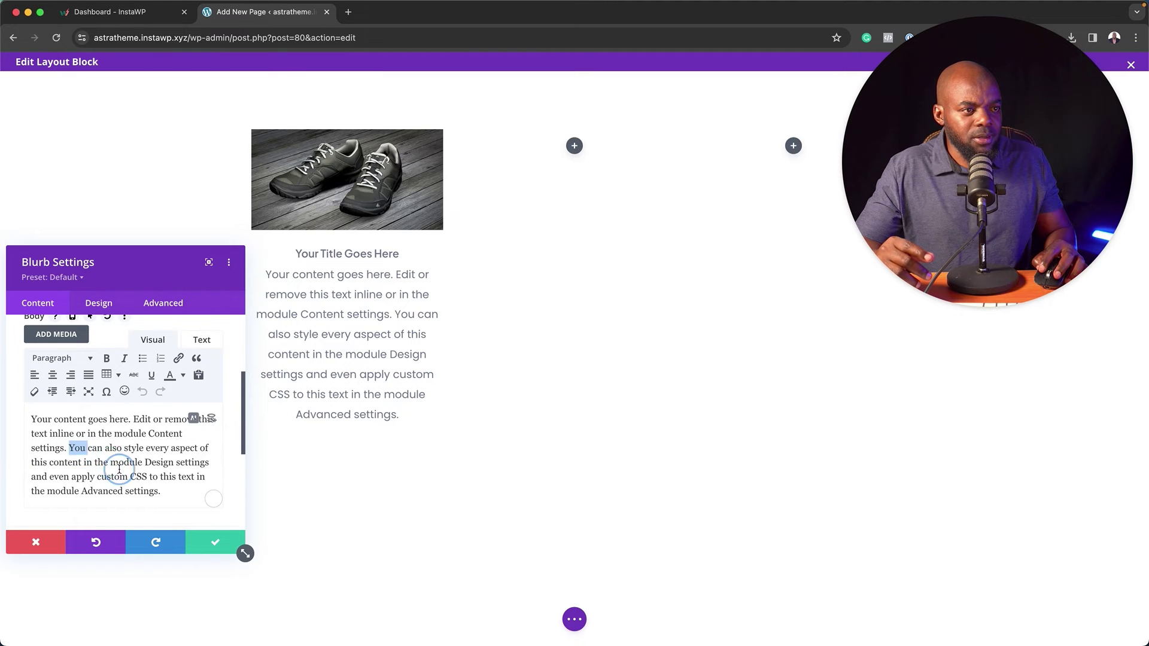
left_click_drag(119, 470, 171, 489)
key("BackSpace")
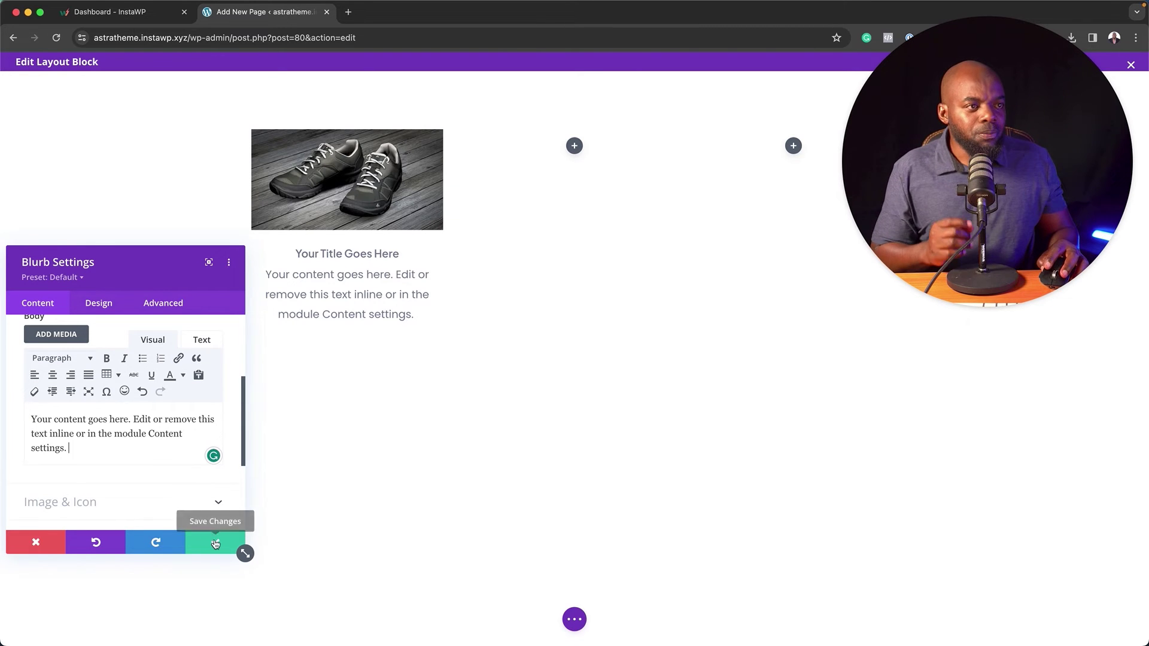
scroll(143, 419, "up", 5)
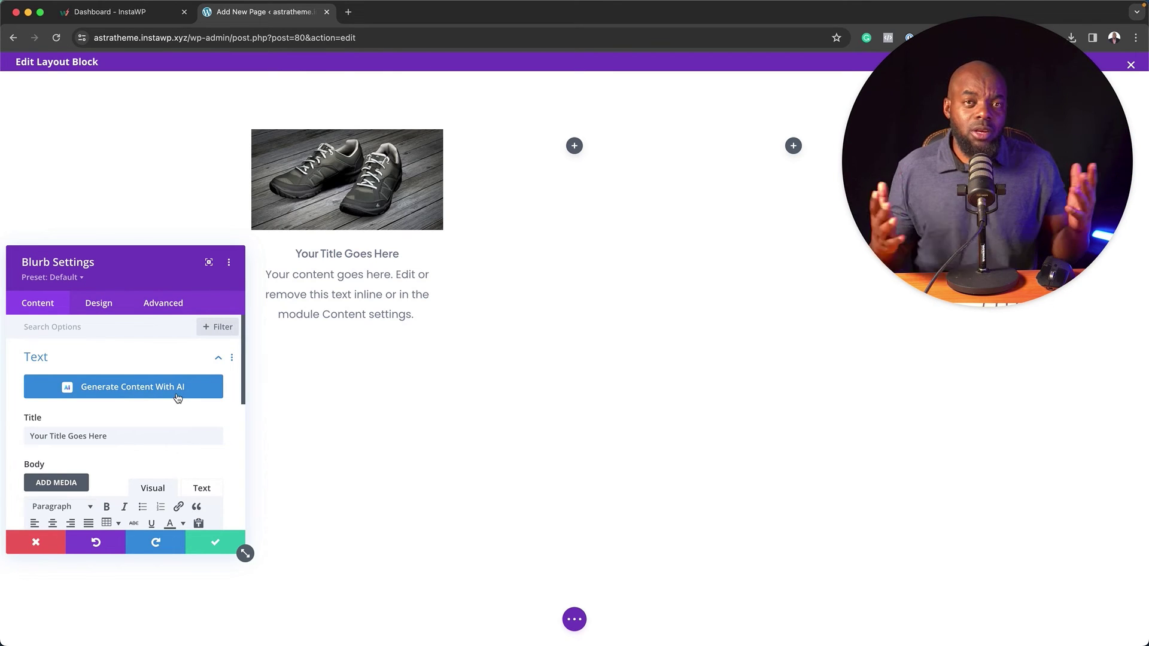
Save the blurb, duplicate it twice, and move the copies into the middle and right columns
left_click(214, 547)
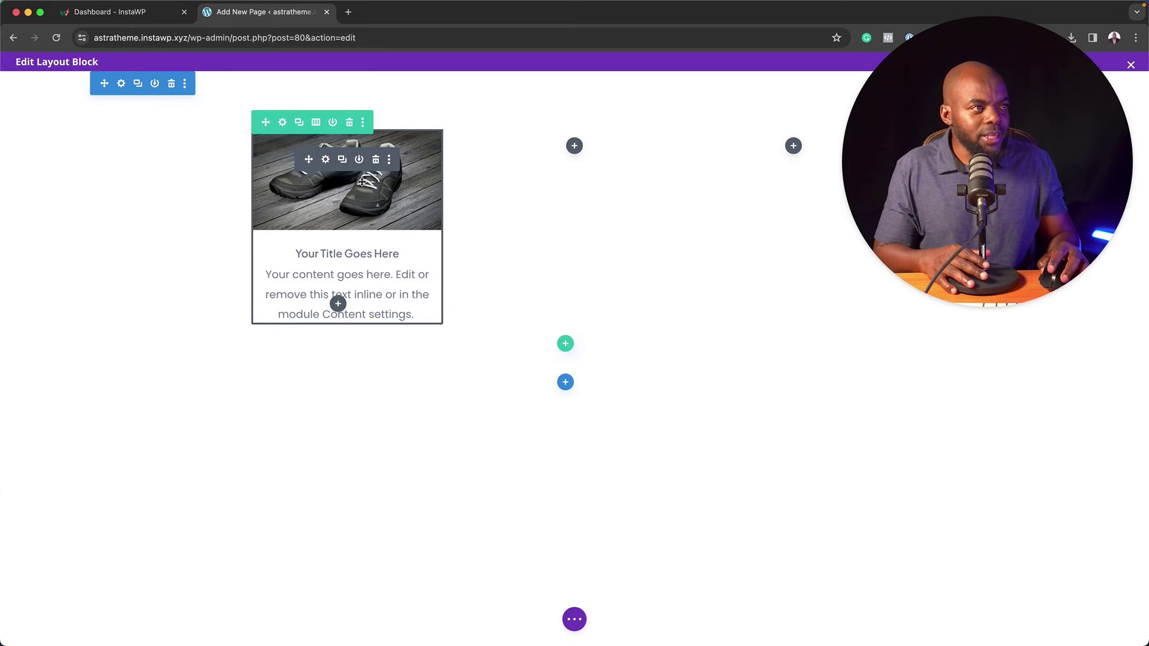
left_click(342, 160)
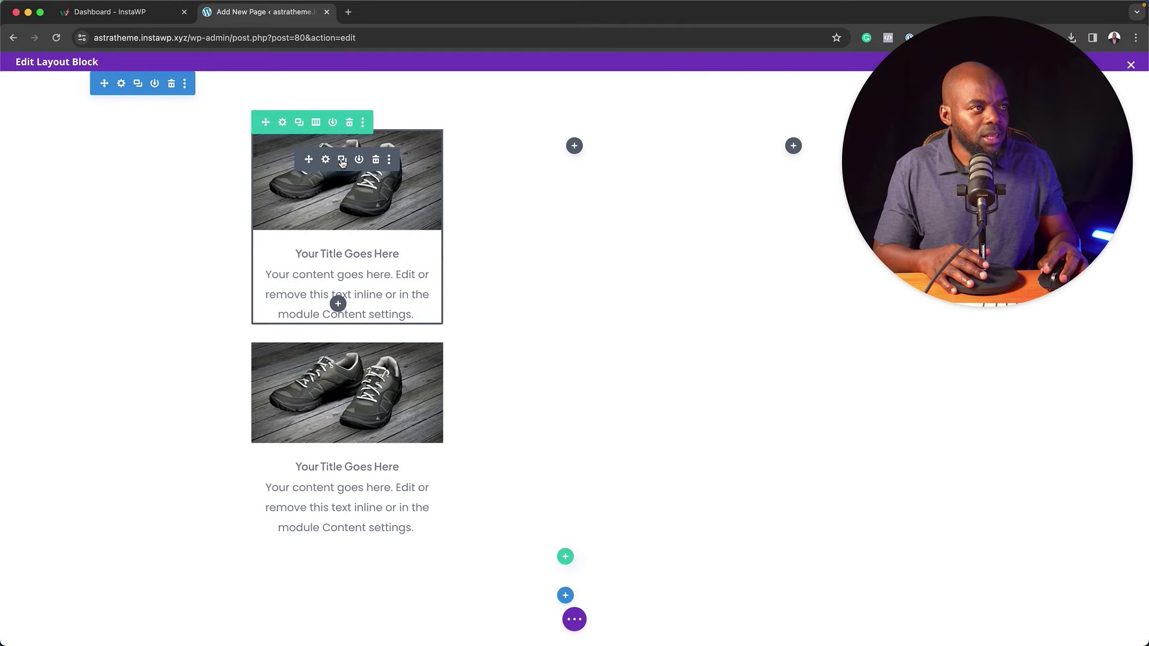
left_click(342, 160)
left_click_drag(309, 159, 562, 151)
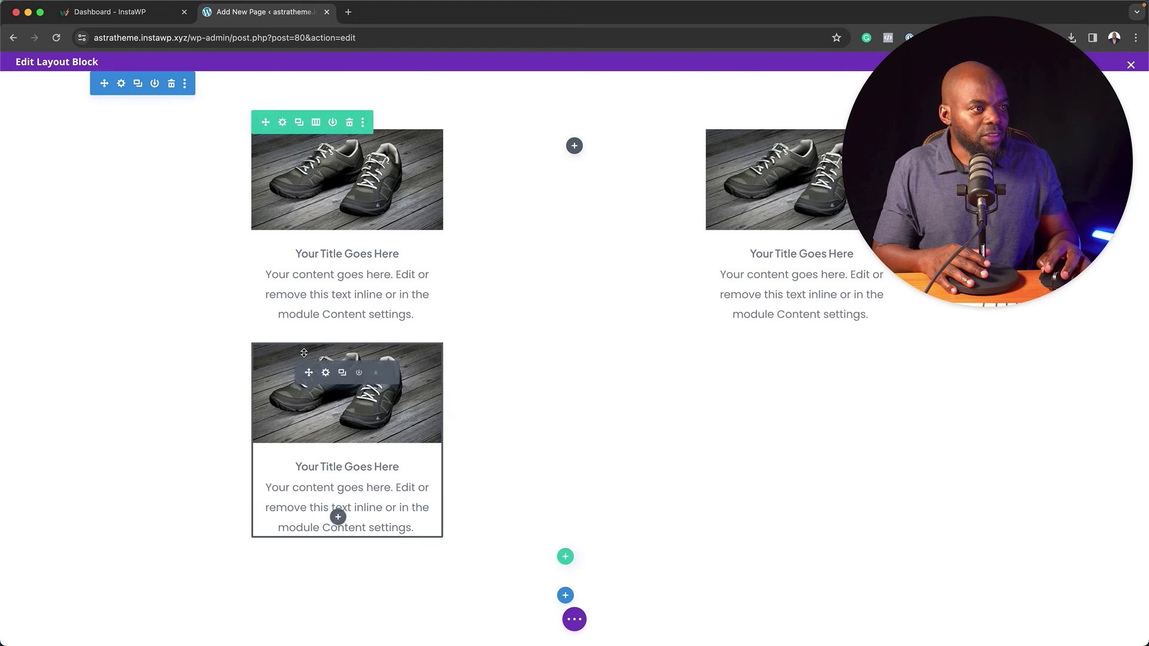
left_click_drag(309, 369, 556, 154)
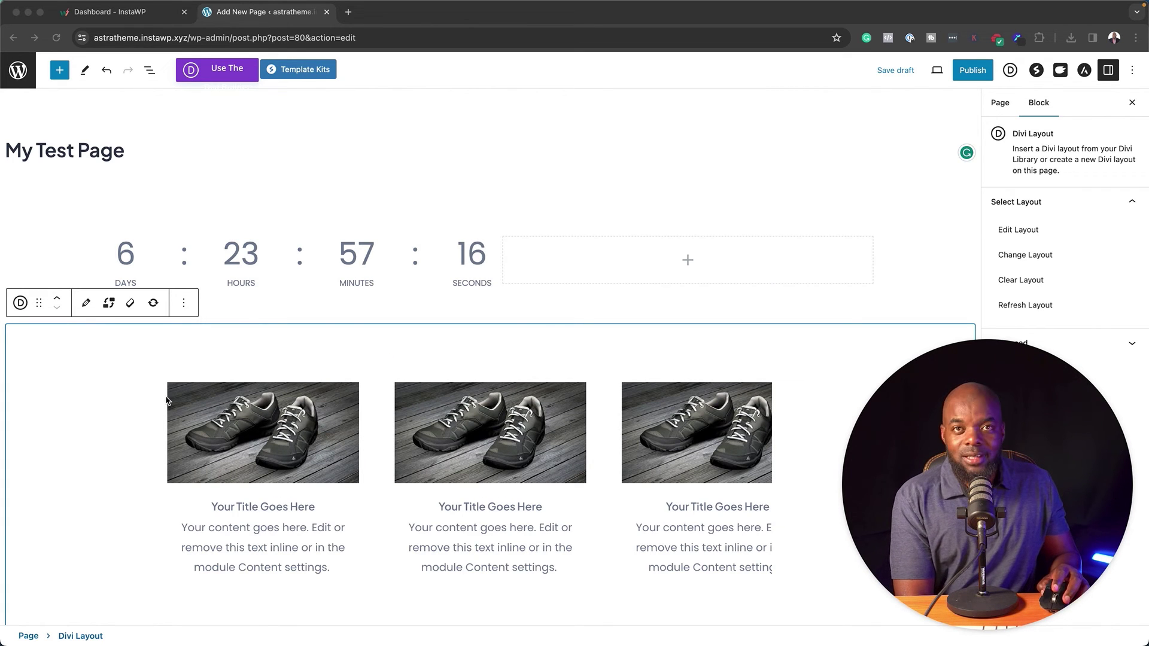
Open the block inserter and scroll down to the Spectra blocks like FAQ
scroll(351, 444, "down", 5)
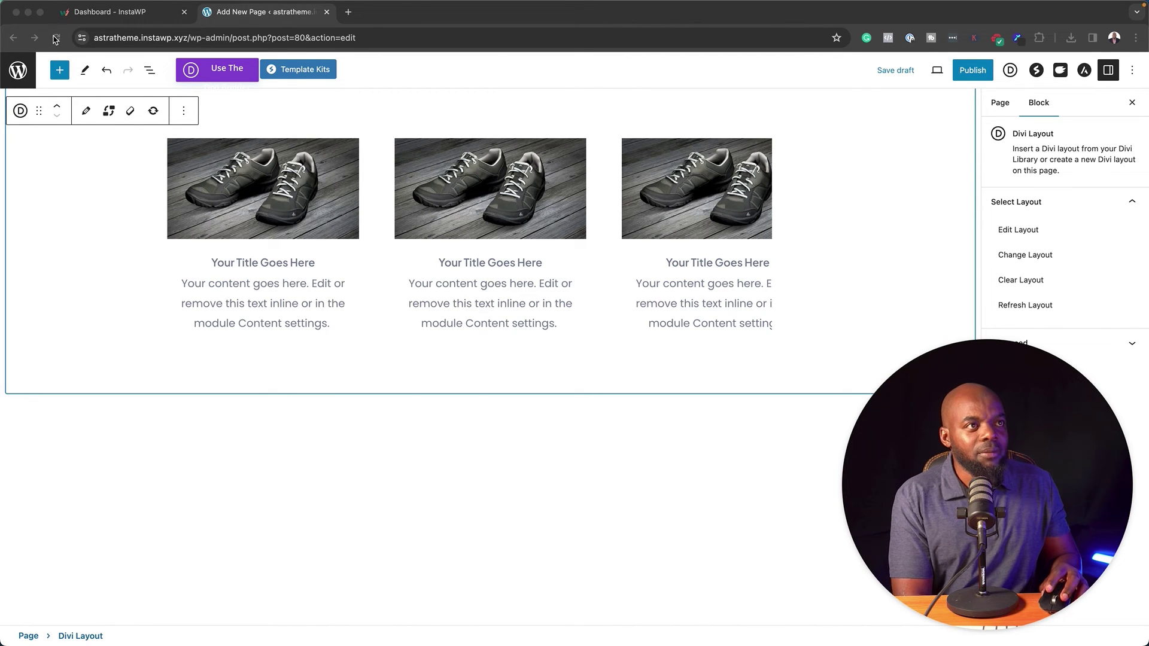
left_click(62, 73)
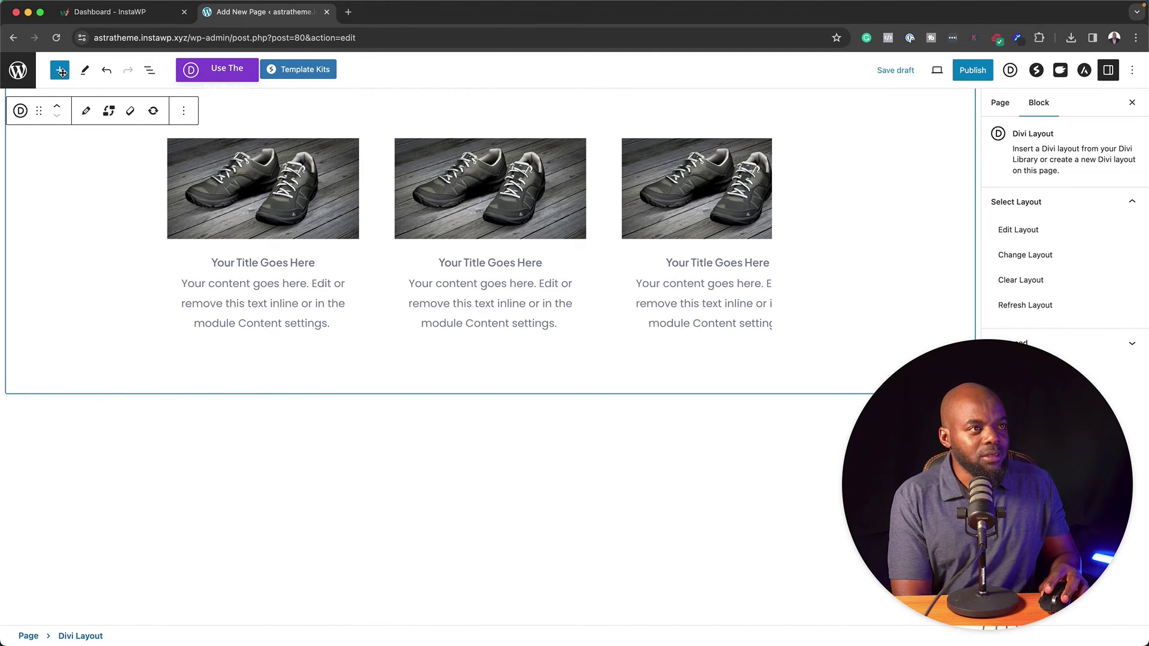
left_click(62, 73)
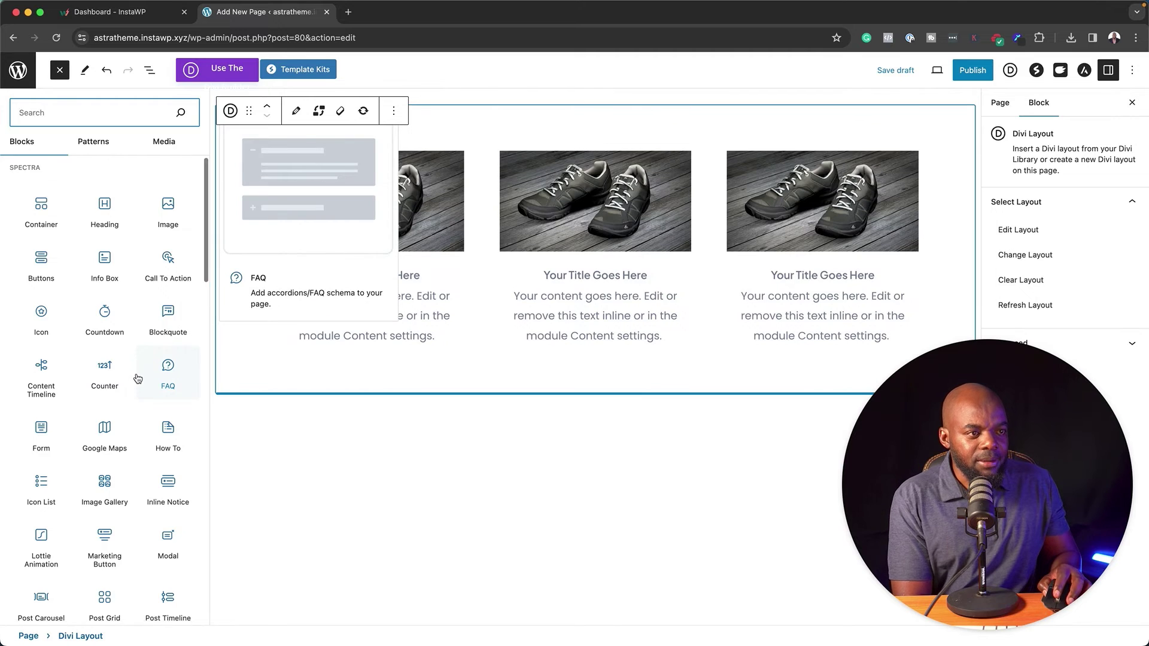
scroll(137, 378, "down", 3)
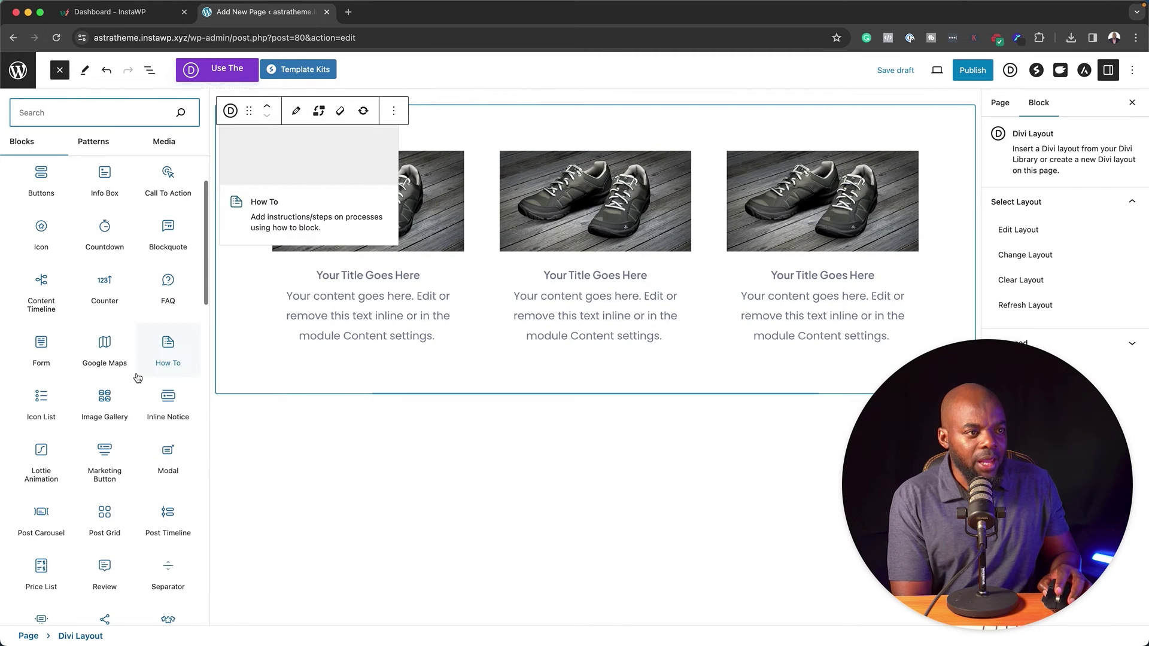
Insert a Spectra FAQ block, try the Grid layout, then return it to Accordion
left_click(168, 282)
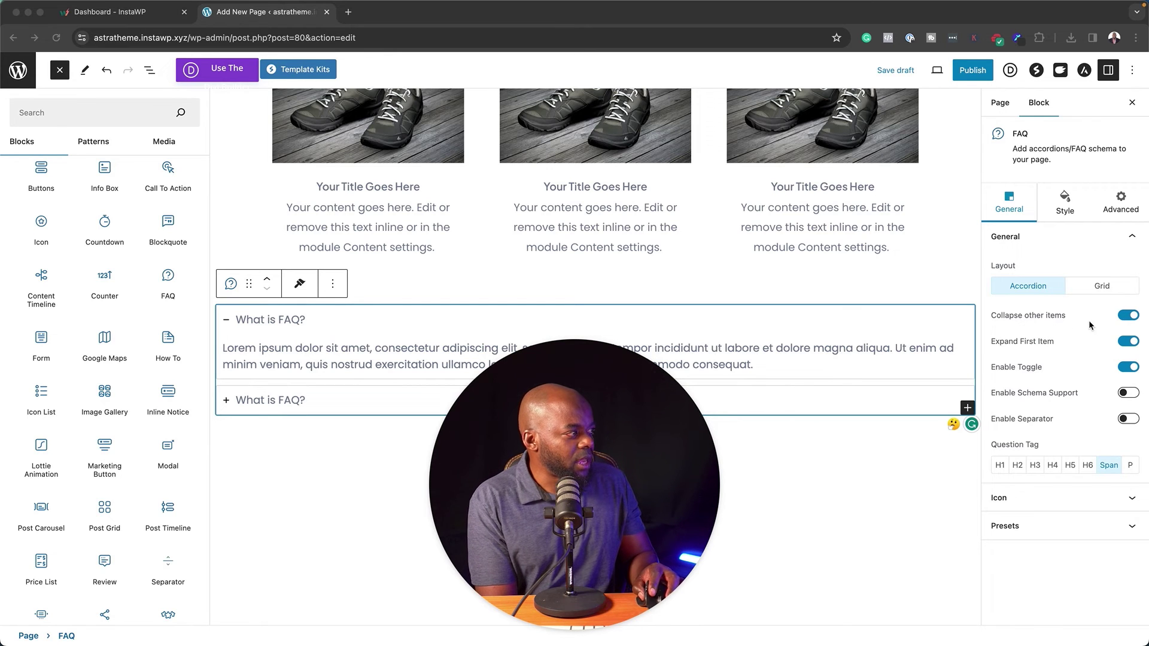
left_click(1100, 287)
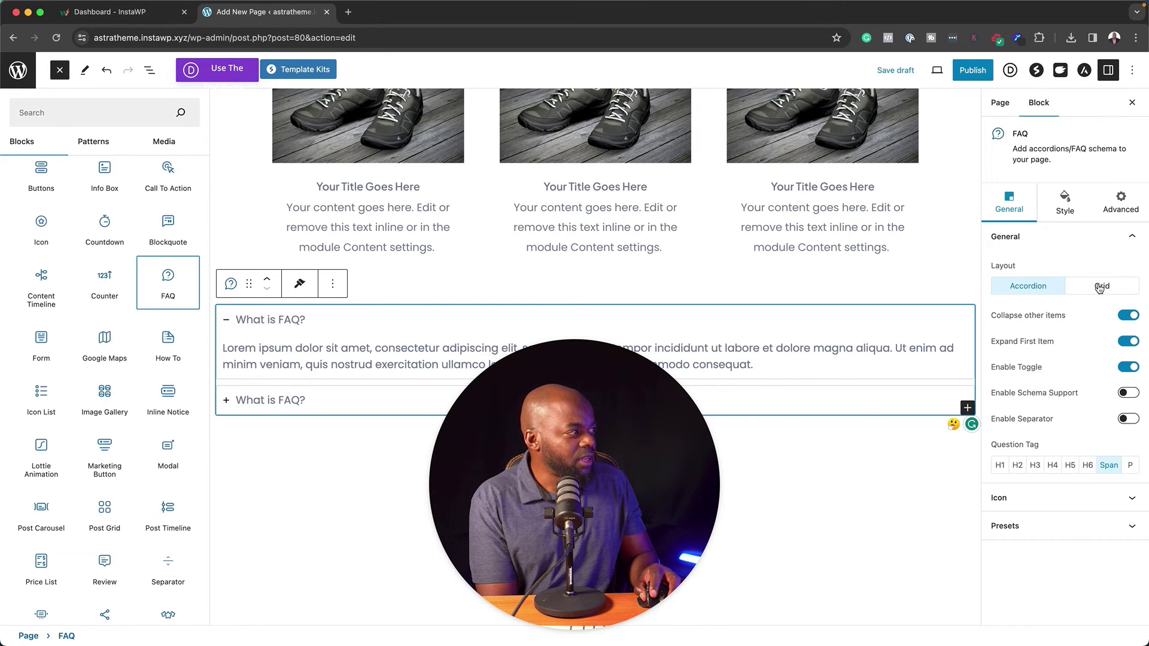
left_click(1099, 287)
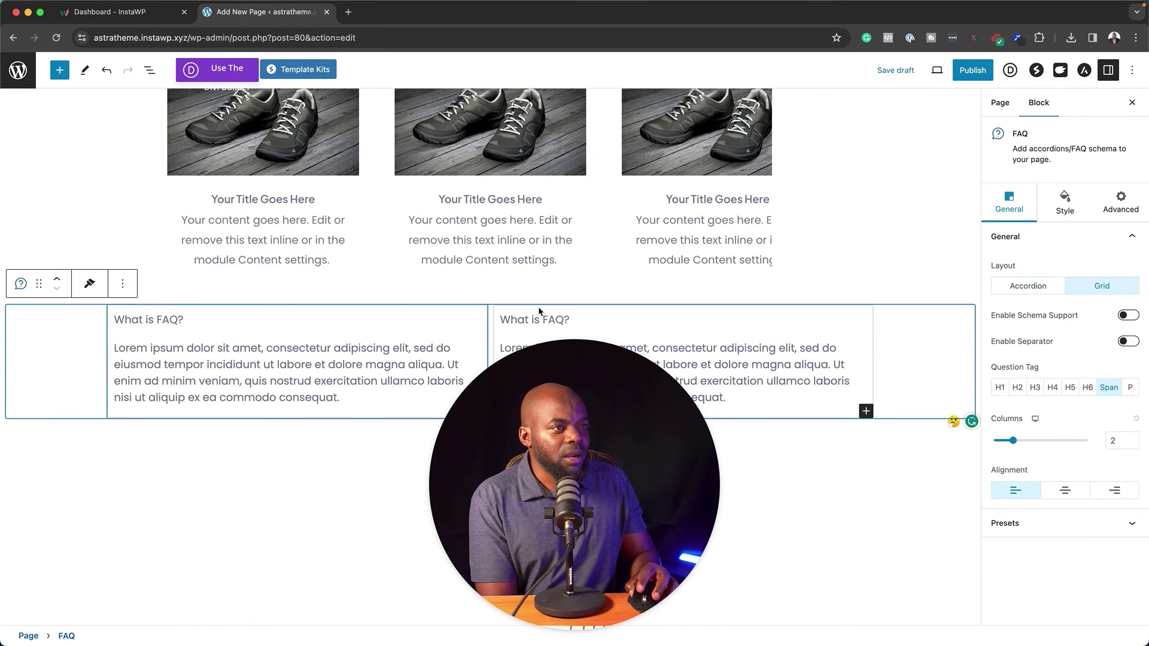
left_click(1021, 287)
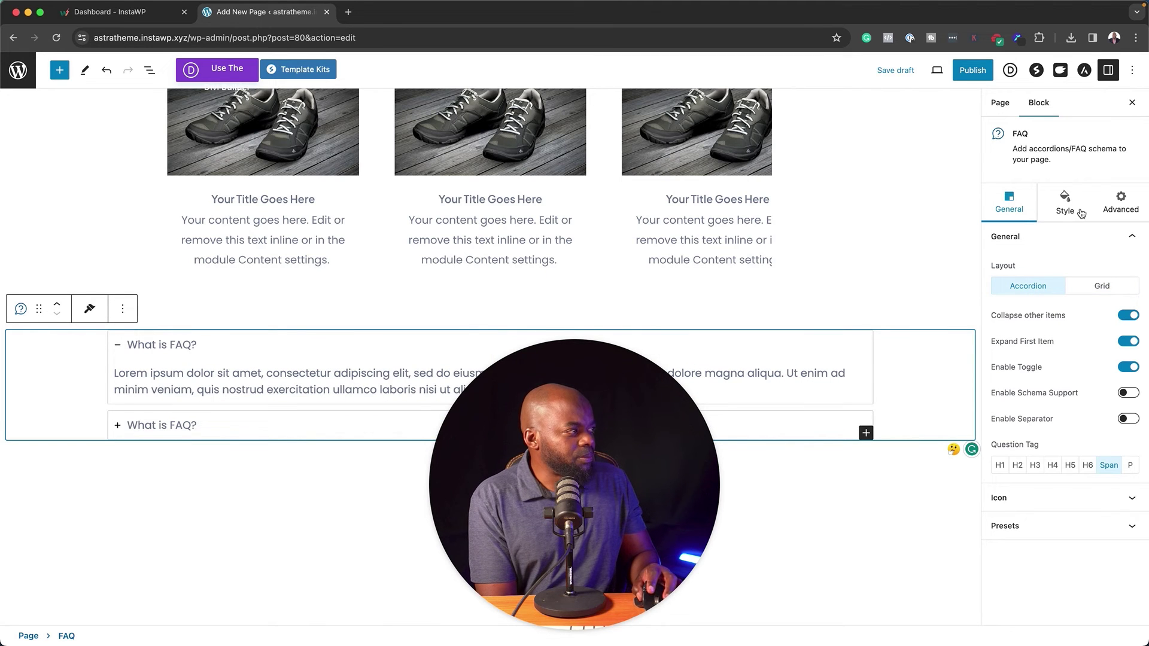
Open the FAQ block's Style tab and browse its Container settings
left_click(1060, 210)
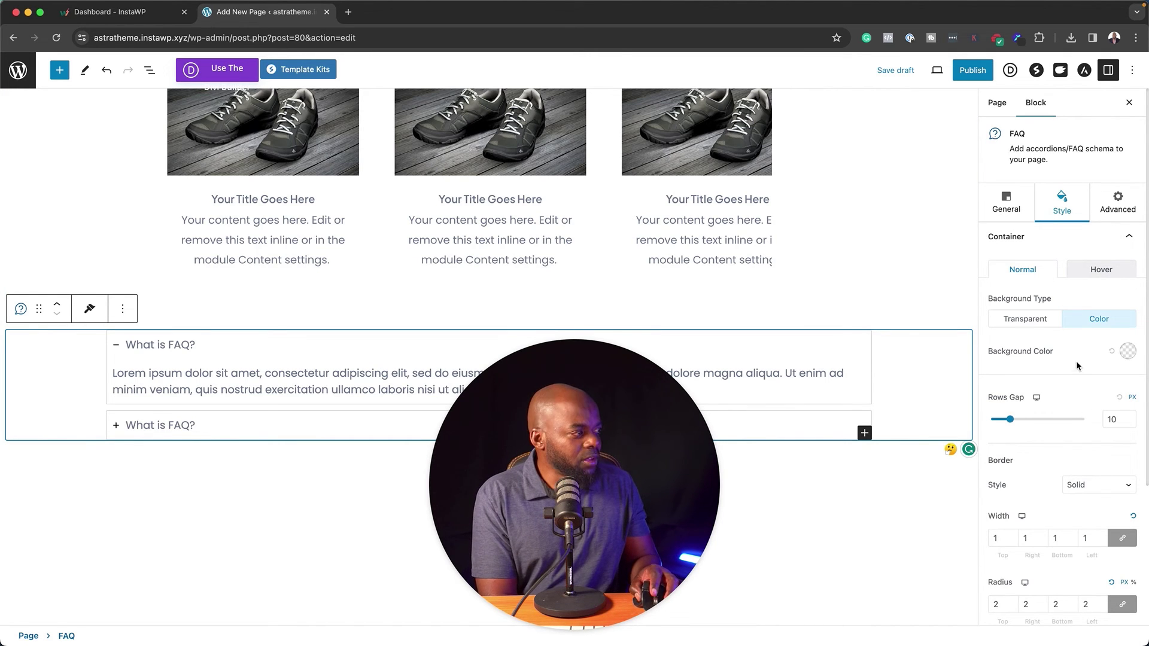
scroll(1082, 398, "down", 3)
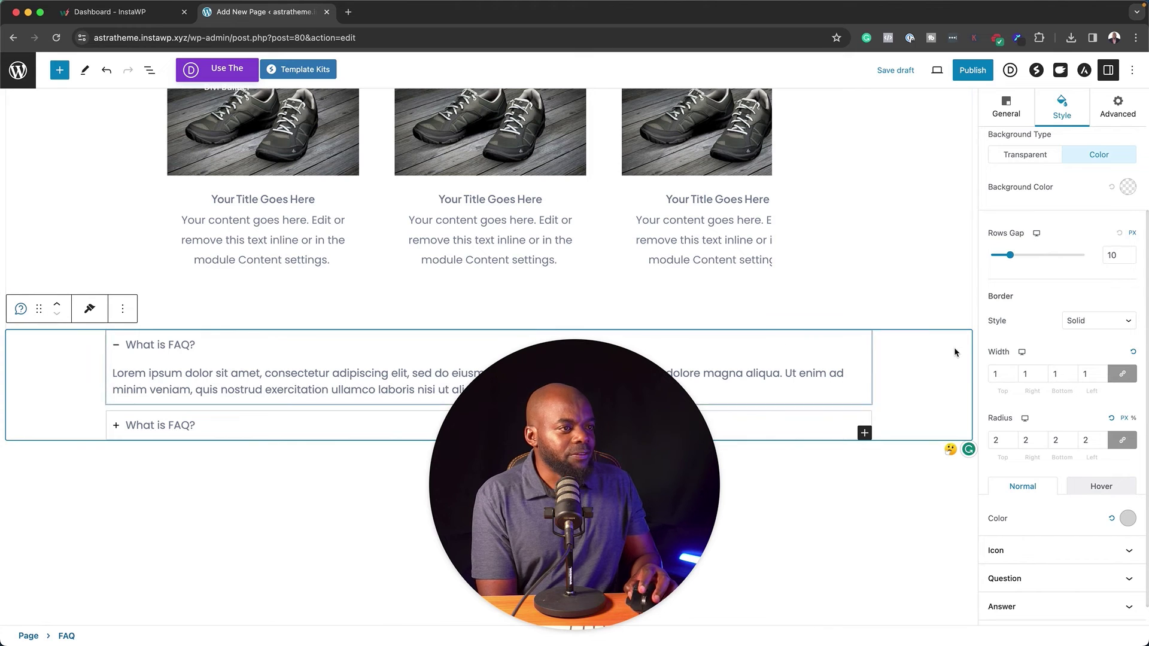
scroll(1083, 419, "down", 1)
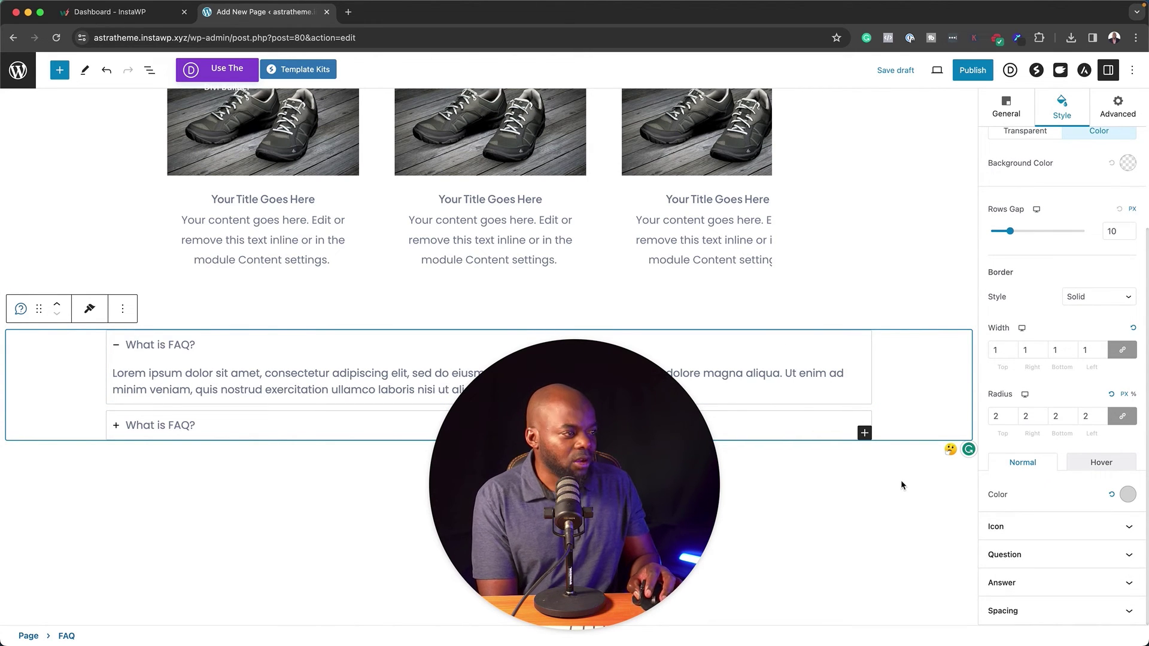
left_click_drag(656, 479, 1069, 477)
scroll(601, 384, "up", 4)
scroll(601, 384, "up", 2)
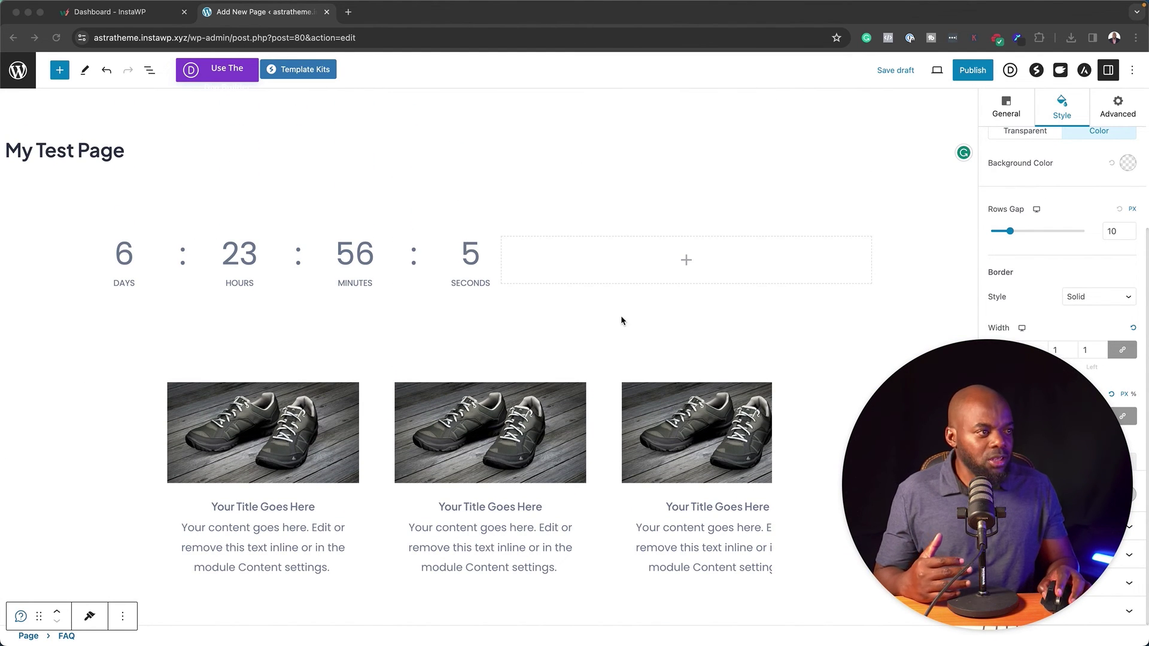
scroll(402, 266, "down", 4)
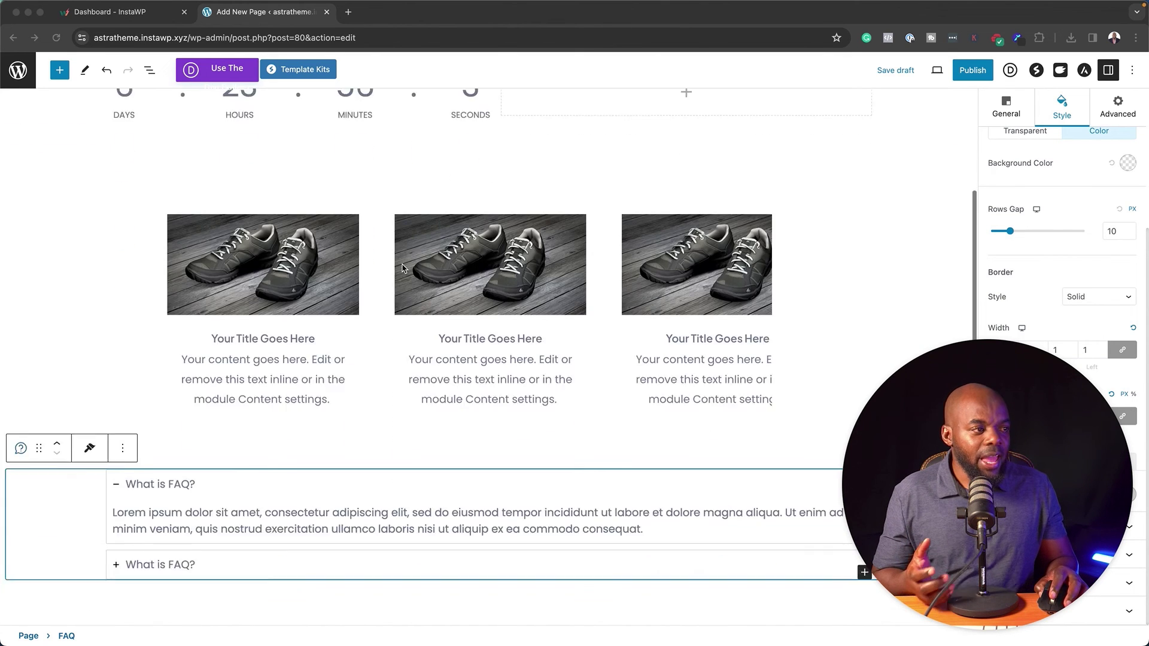